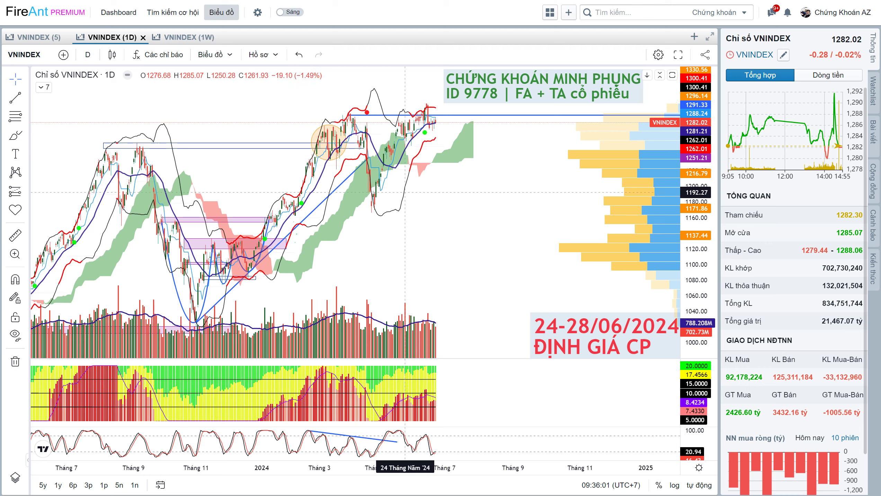
# Pan the VNINDEX daily chart and box the 1290-1300 target note on it
pyautogui.moveTo(440, 214); pyautogui.dragTo(447, 208)
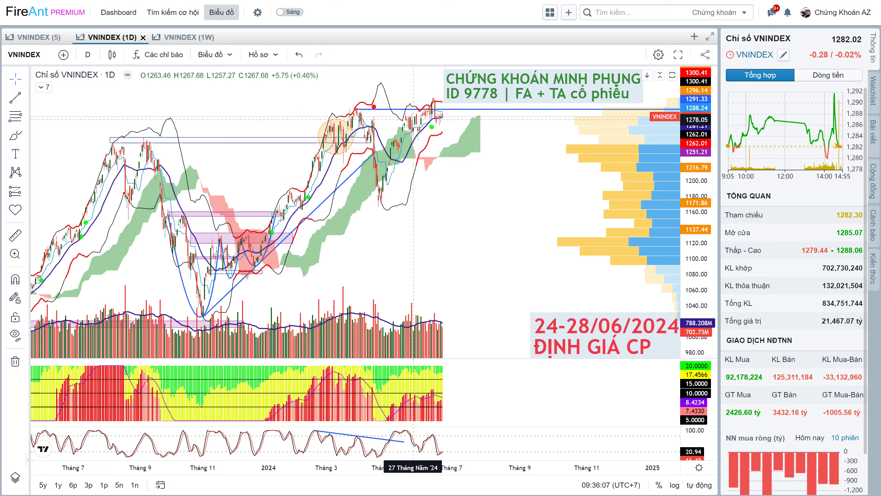
pyautogui.scroll(1, 464, 141)
pyautogui.hscroll(-3, 463, 141)
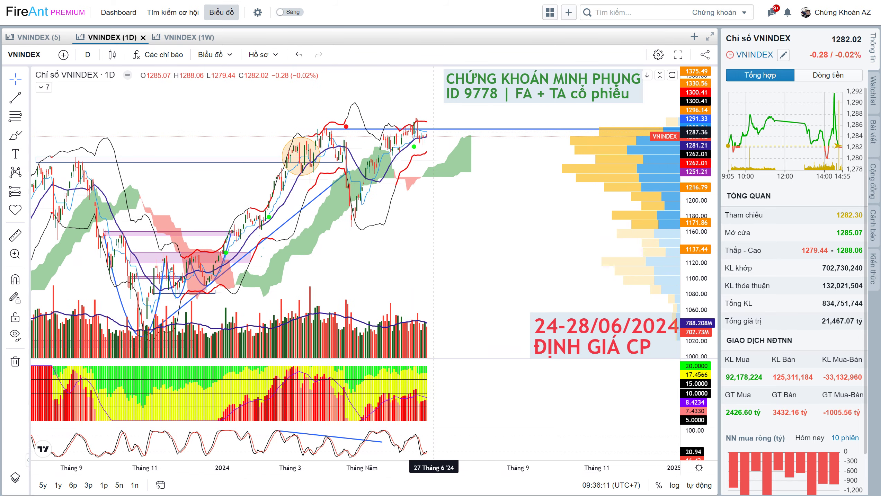
pyautogui.write('1290')
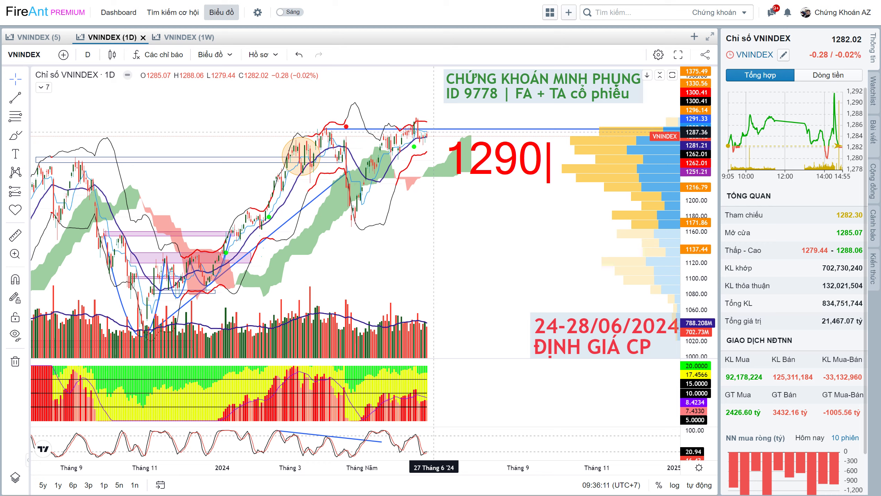
pyautogui.write('-1300')
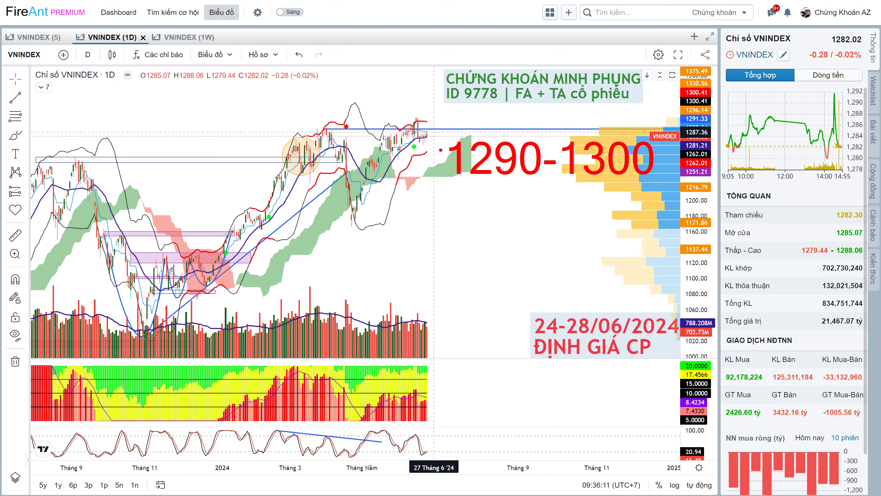
pyautogui.moveTo(443, 133); pyautogui.dragTo(662, 181)
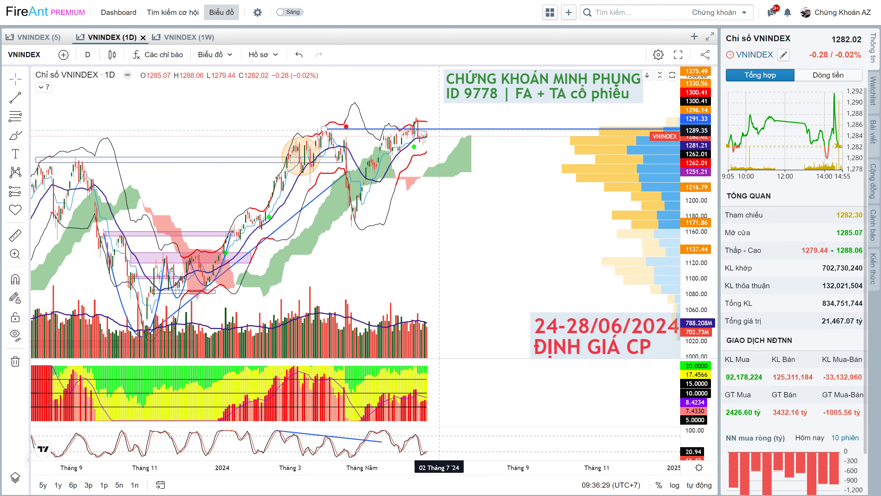
# Review the weekly VNINDEX chart, then return to the daily chart
pyautogui.scroll(-1, 439, 135)
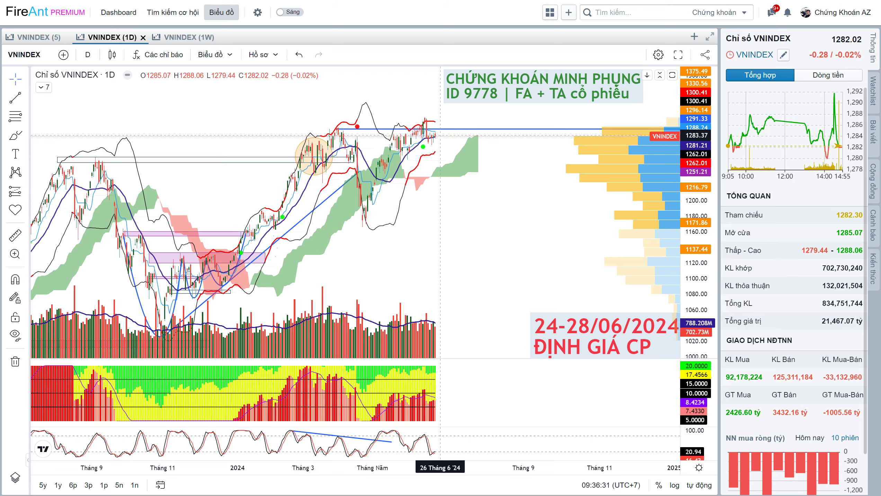
pyautogui.scroll(-1, 433, 134)
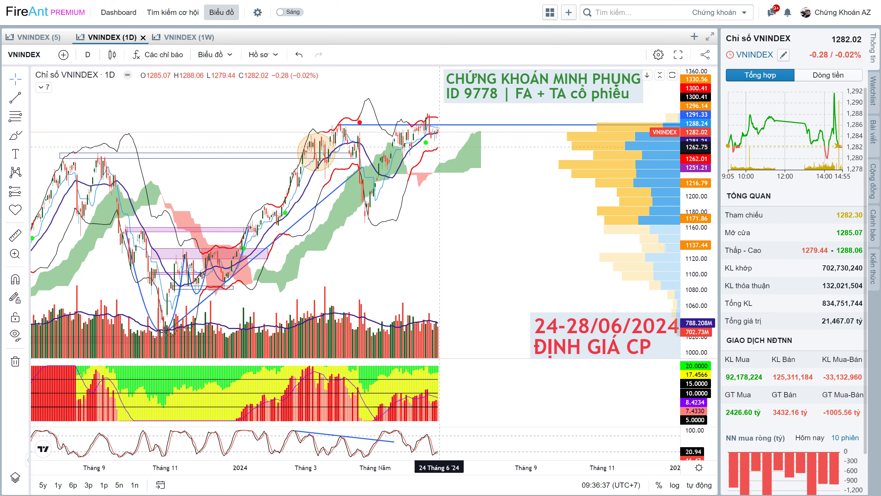
pyautogui.click(184, 37)
pyautogui.scroll(-1, 524, 286)
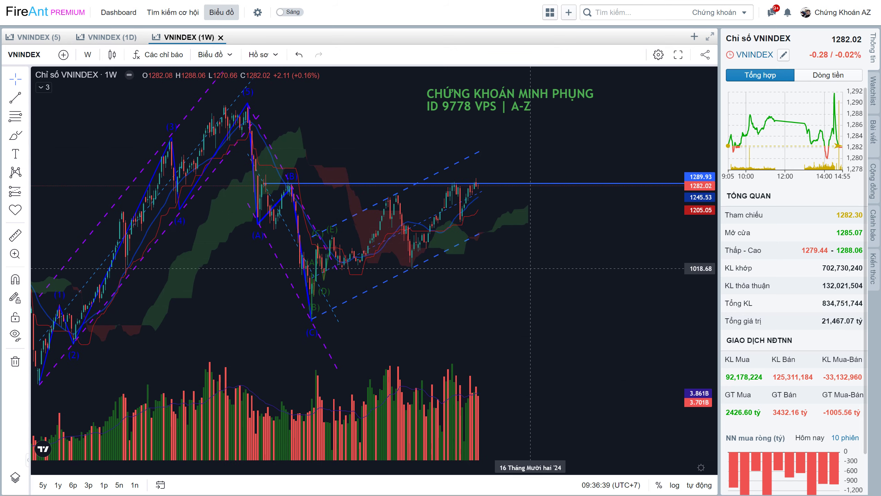
pyautogui.scroll(-1, 531, 274)
pyautogui.scroll(-1, 540, 259)
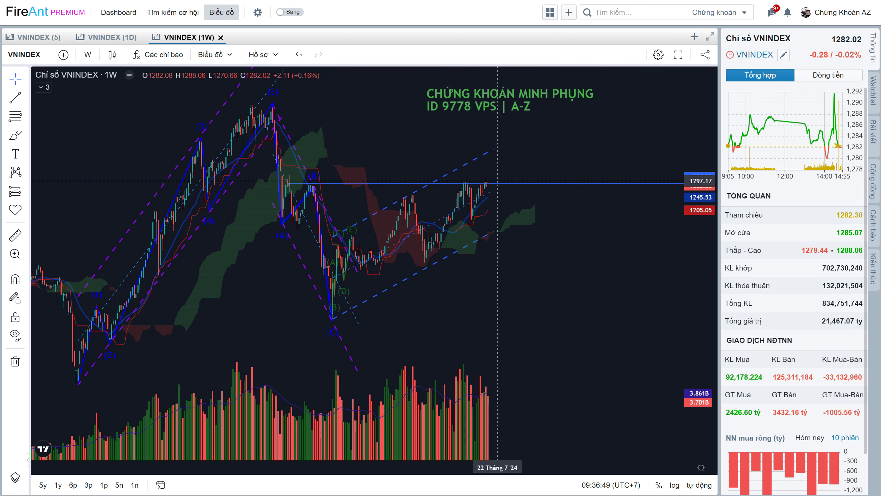
pyautogui.moveTo(519, 245); pyautogui.dragTo(543, 255)
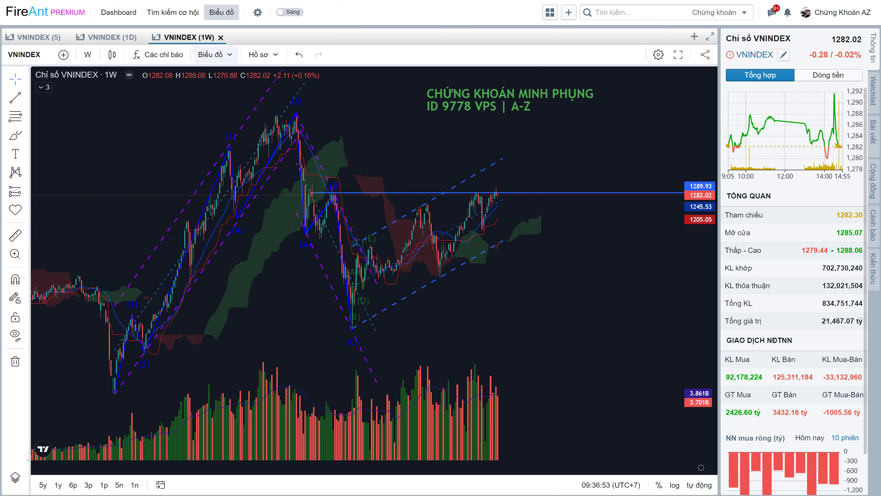
pyautogui.click(140, 37)
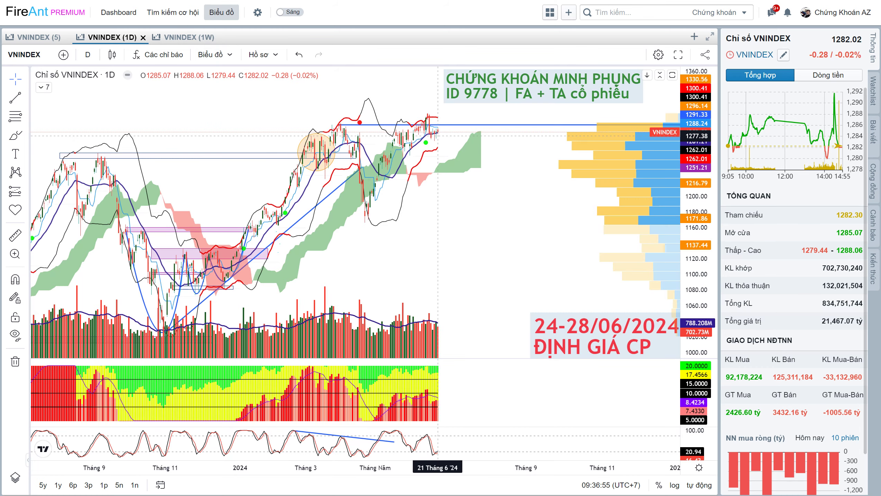
# Bring the Excel stock workbook forward and circle the logistics stocks in the table
pyautogui.moveTo(437, 136); pyautogui.dragTo(484, 163)
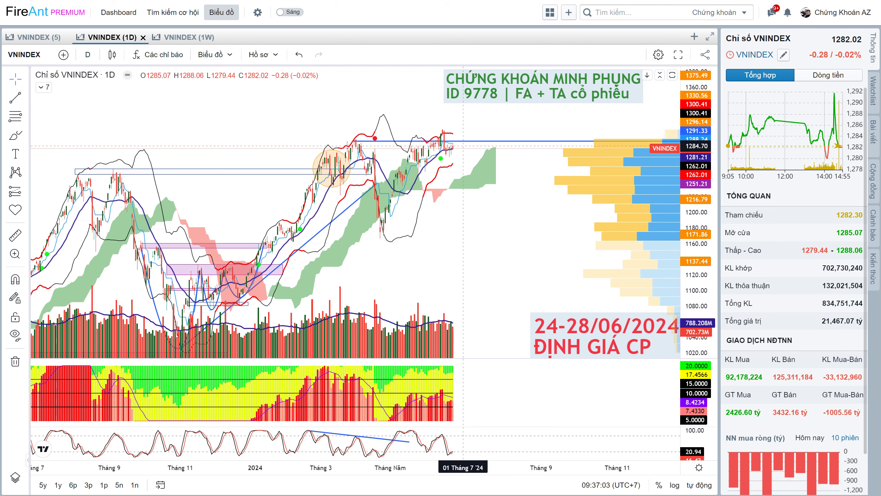
pyautogui.hotkey('alt', 'Tab')
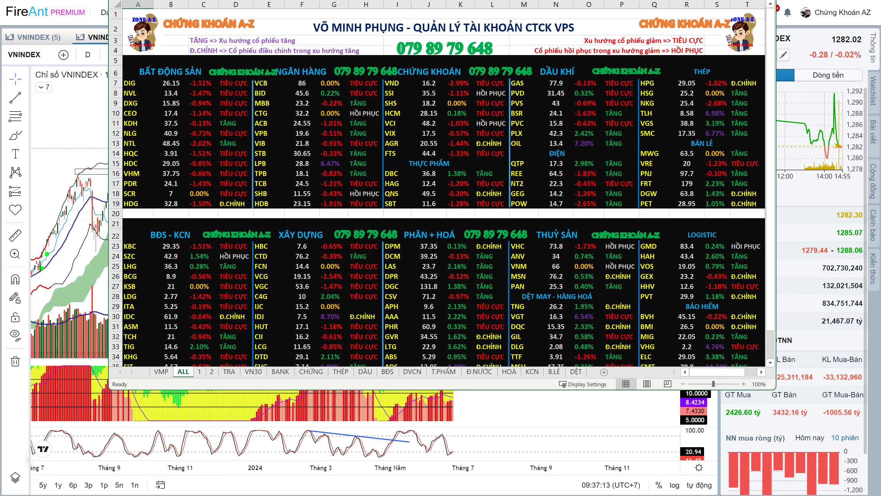
pyautogui.moveTo(725, 220)
pyautogui.mouseDown()
pyautogui.moveTo(658, 224)
pyautogui.moveTo(629, 260)
pyautogui.moveTo(700, 288)
pyautogui.moveTo(779, 247)
pyautogui.moveTo(708, 222)
pyautogui.moveTo(705, 212)
pyautogui.mouseUp()
# Circle steel stocks HPG to SMC, mark the real estate trend column, and underline NTL
pyautogui.moveTo(727, 71)
pyautogui.mouseDown()
pyautogui.moveTo(659, 77)
pyautogui.moveTo(637, 128)
pyautogui.moveTo(749, 142)
pyautogui.moveTo(751, 76)
pyautogui.moveTo(727, 72)
pyautogui.mouseUp()
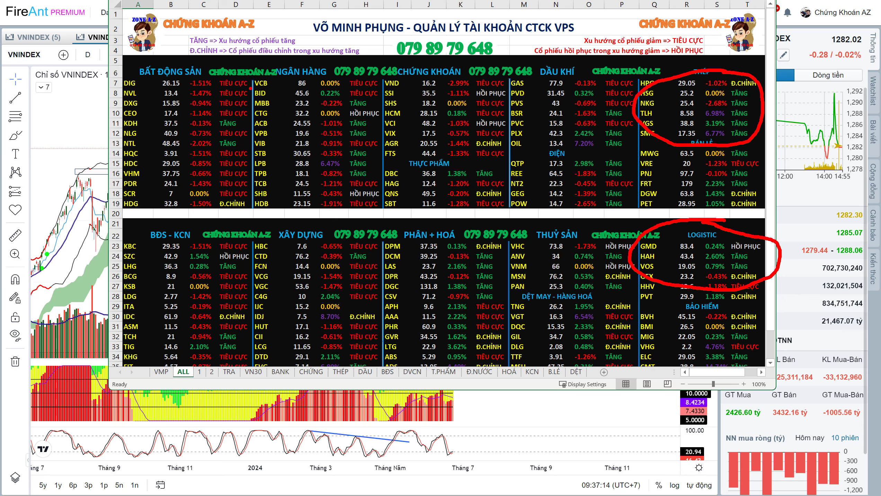
pyautogui.moveTo(249, 83); pyautogui.dragTo(250, 208)
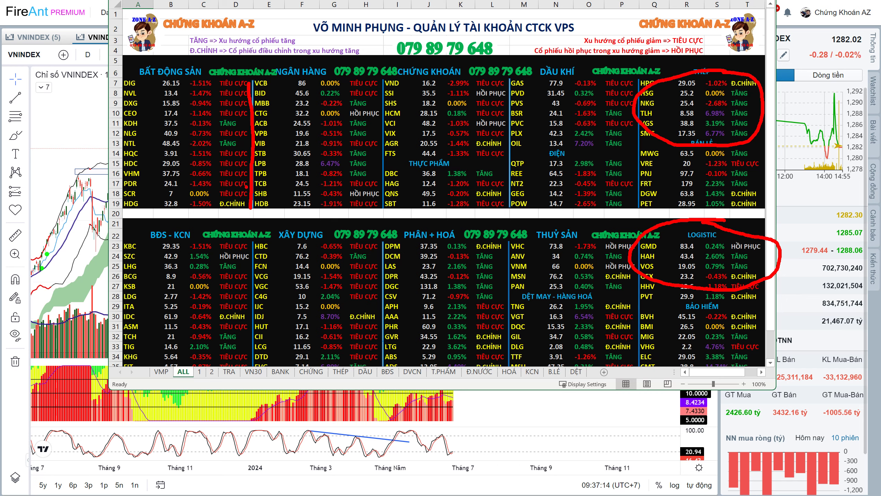
pyautogui.moveTo(125, 146); pyautogui.dragTo(134, 145)
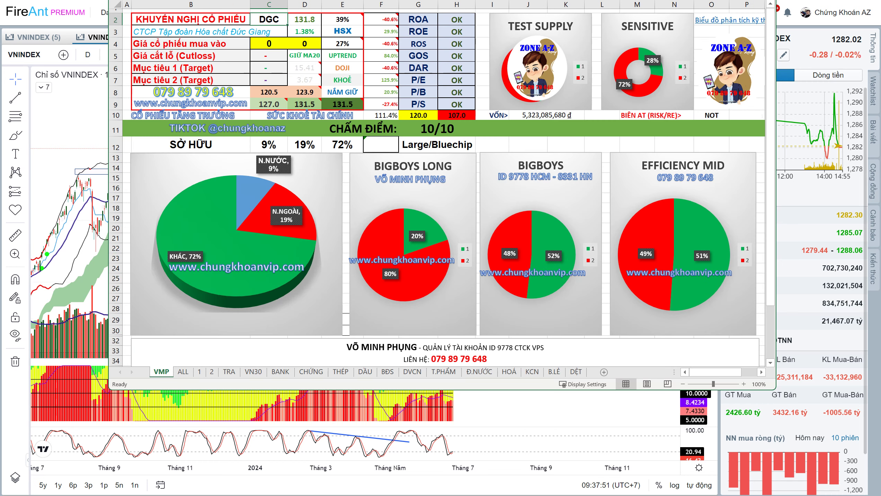
# Set the valuation ticker to NTL, switch to the ALL sheet, and hide Excel
pyautogui.write('NTL')
pyautogui.press('Tab')
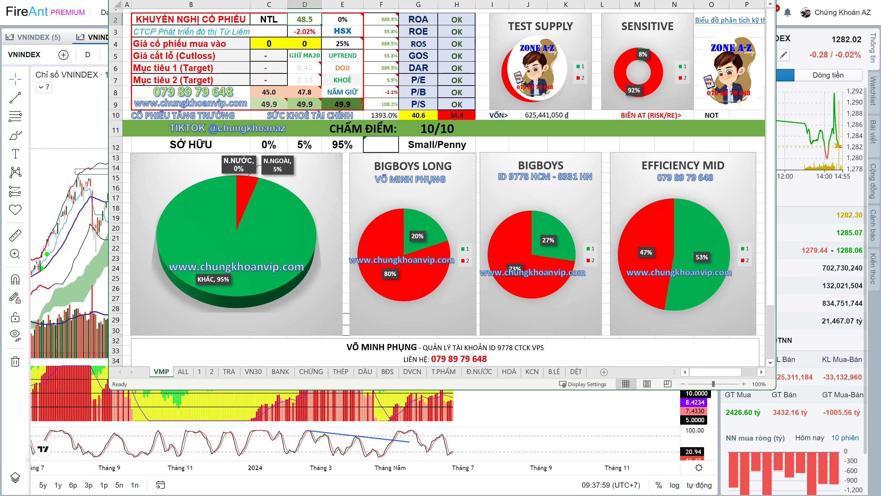
pyautogui.click(183, 372)
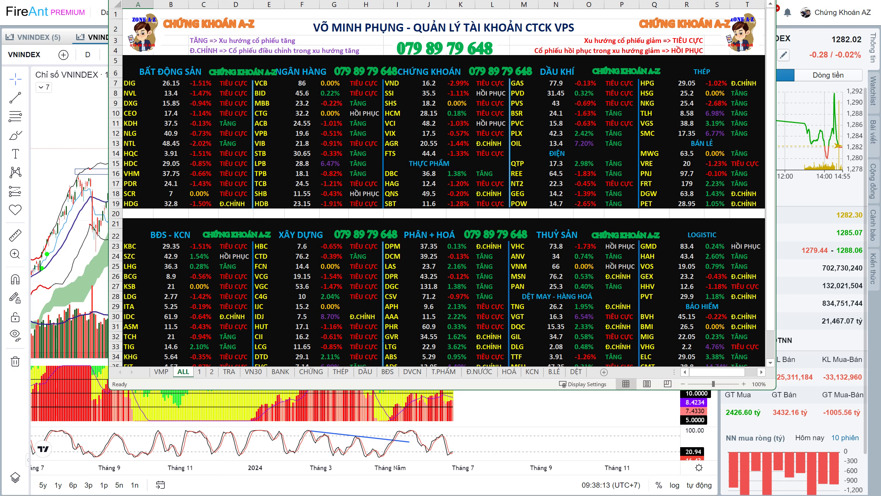
pyautogui.click(78, 120)
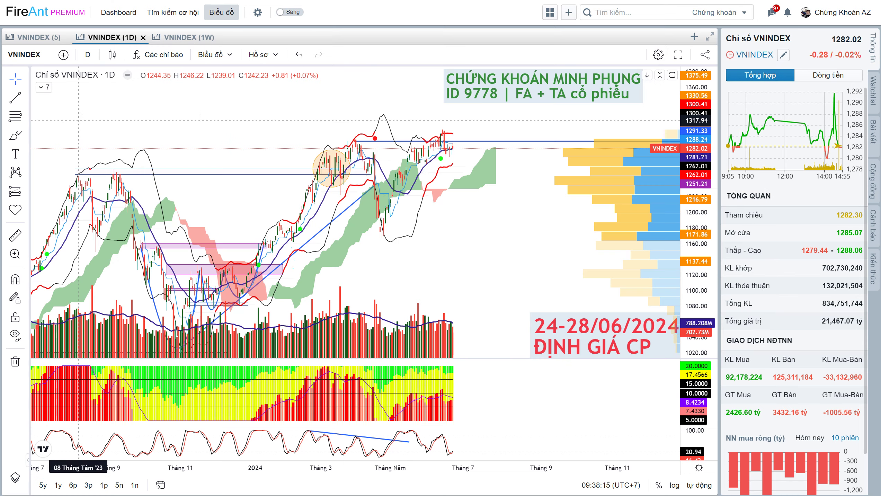
# Pan the VNINDEX daily chart view
pyautogui.moveTo(203, 115); pyautogui.dragTo(214, 112)
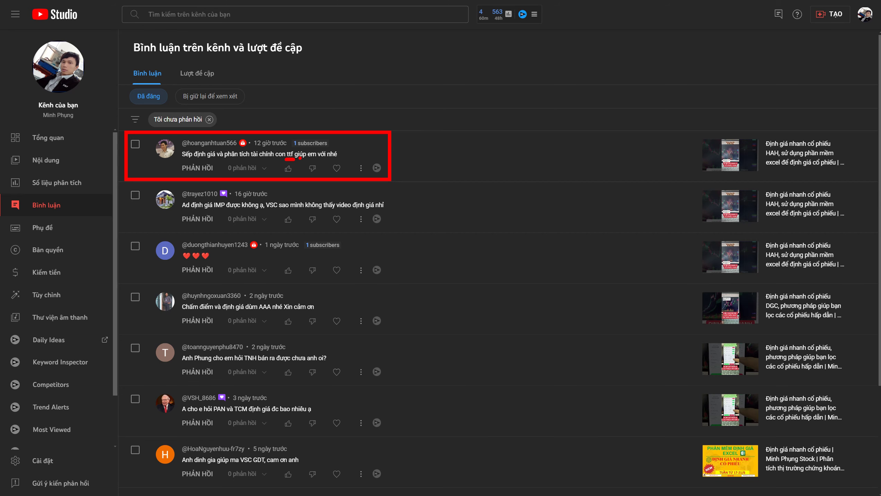
# Heart the first comment, post the reply 'ok', and bring Excel back
pyautogui.click(336, 168)
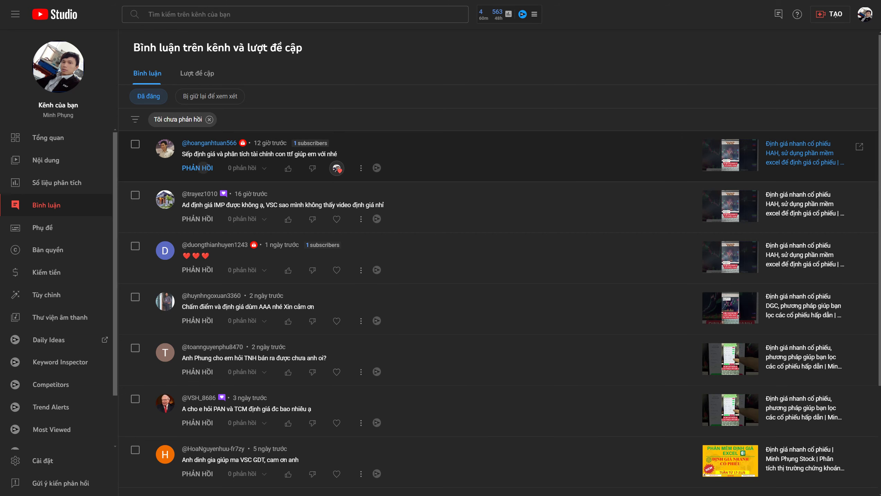
pyautogui.click(197, 168)
pyautogui.write('ok')
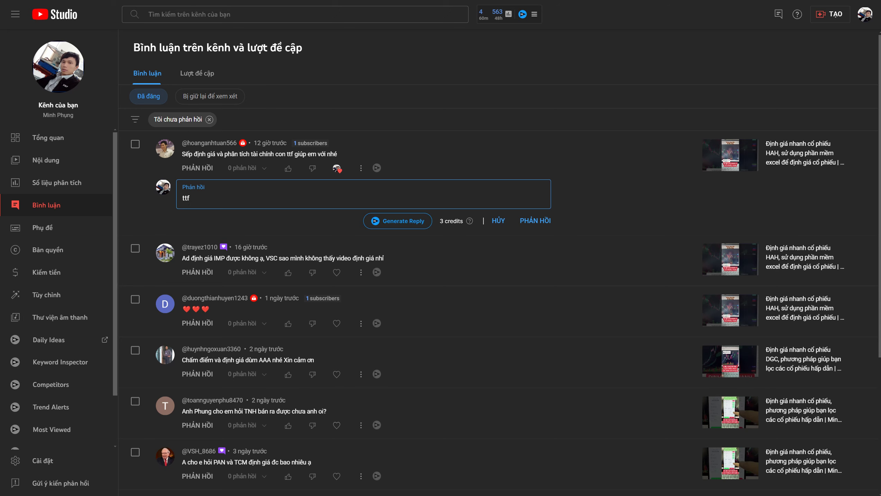
pyautogui.click(535, 220)
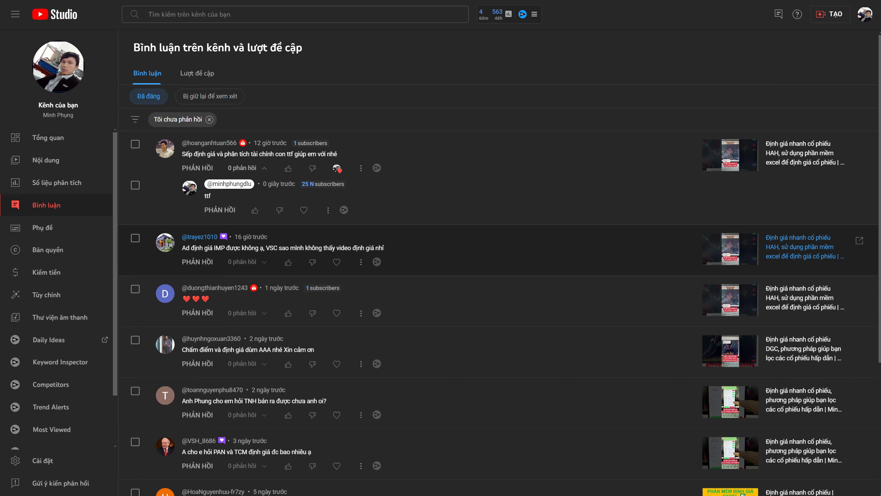
pyautogui.click(153, 458)
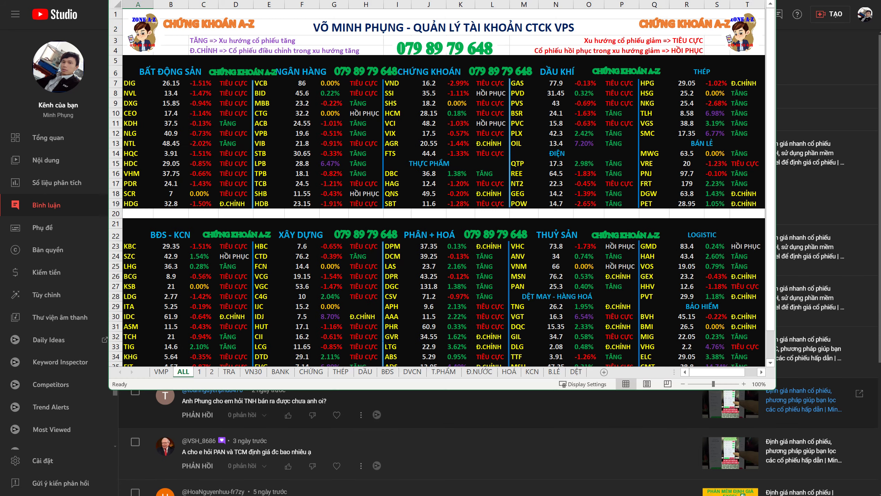
# Value TTF on the VMP sheet and handwrite 6/14 beside its 1.25/10 score
pyautogui.click(161, 372)
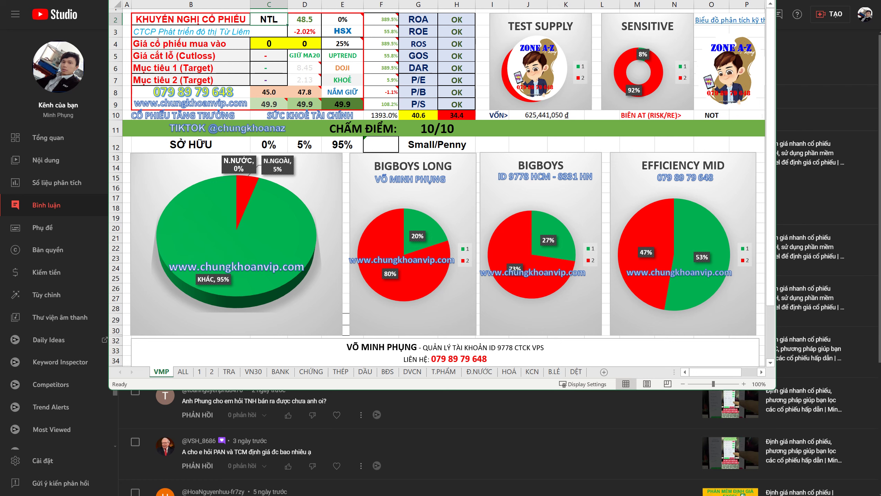
pyautogui.write('TTF')
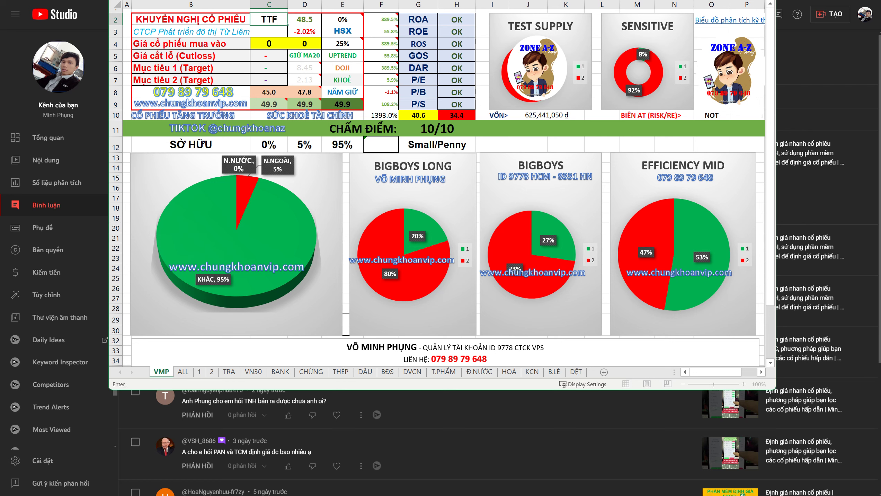
pyautogui.press('Tab')
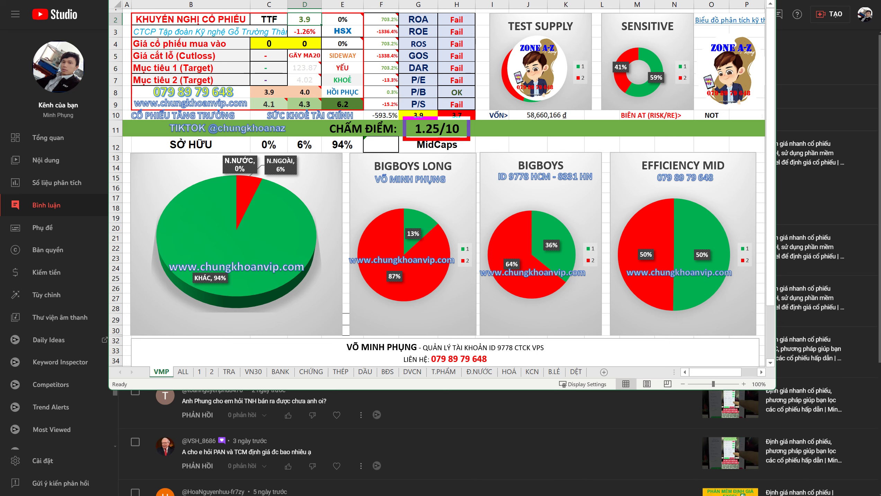
pyautogui.moveTo(500, 120)
pyautogui.mouseDown()
pyautogui.moveTo(493, 130)
pyautogui.moveTo(507, 136)
pyautogui.moveTo(529, 130)
pyautogui.moveTo(571, 89)
pyautogui.moveTo(568, 95)
pyautogui.mouseUp()
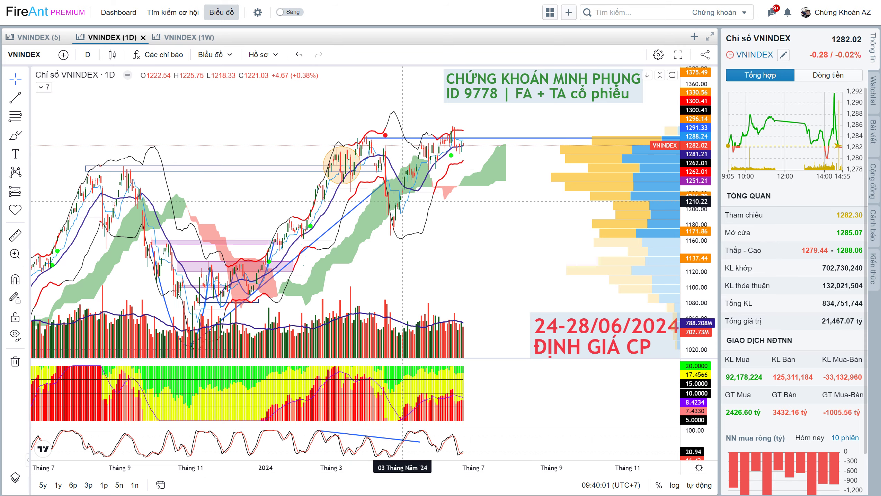
# Open the TTF daily chart, inspect recent months, then switch to the Excel workbook
pyautogui.write('TTF')
pyautogui.press('Return')
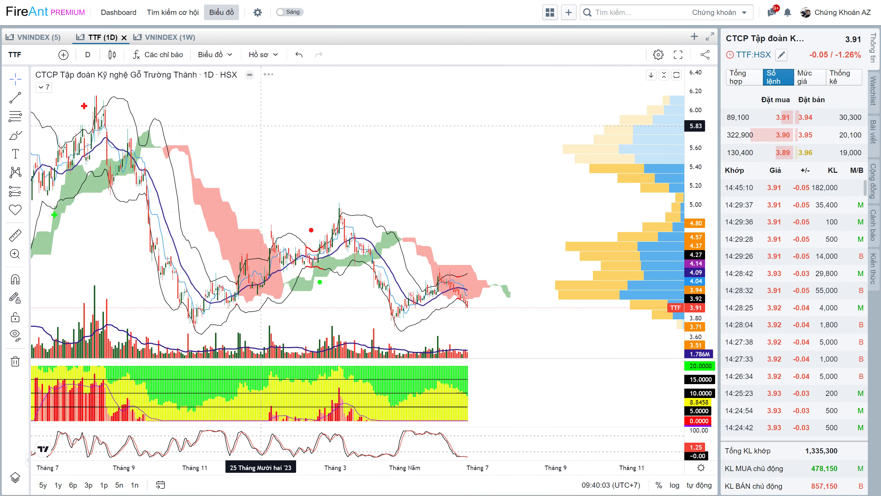
pyautogui.moveTo(440, 138); pyautogui.dragTo(462, 141)
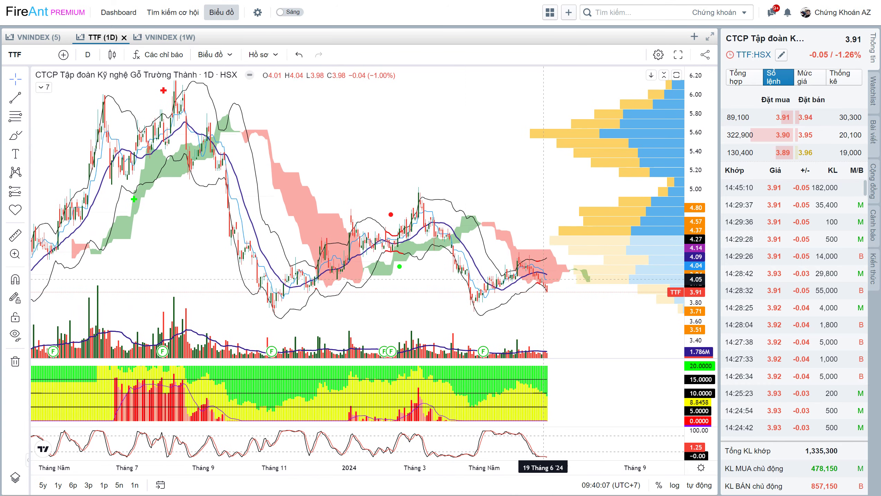
pyautogui.moveTo(540, 293); pyautogui.dragTo(487, 270)
pyautogui.moveTo(526, 300); pyautogui.dragTo(509, 280)
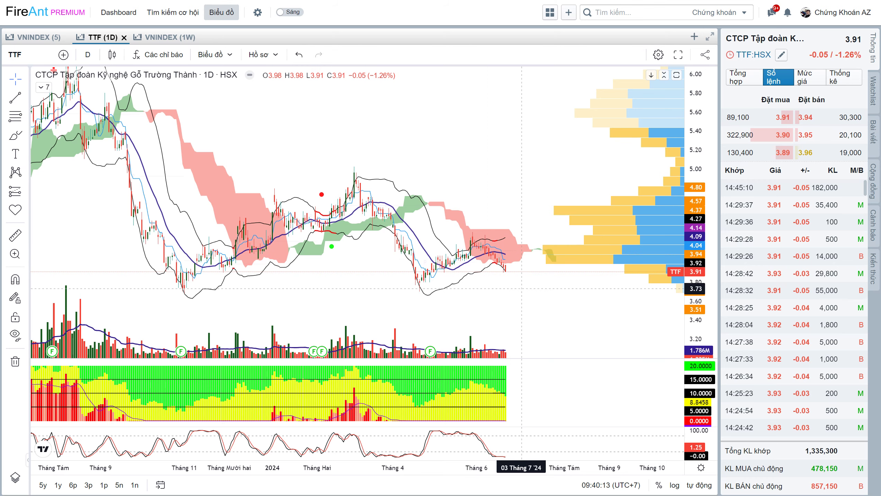
pyautogui.scroll(-1, 529, 252)
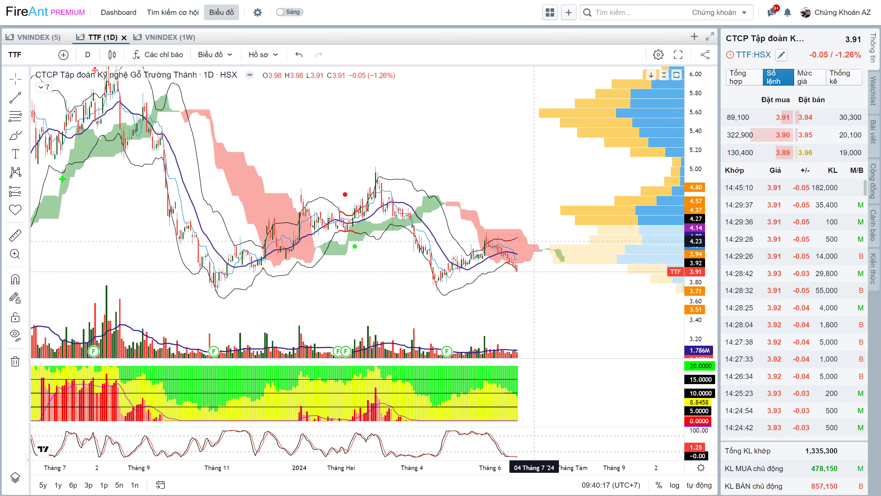
pyautogui.scroll(-1, 414, 245)
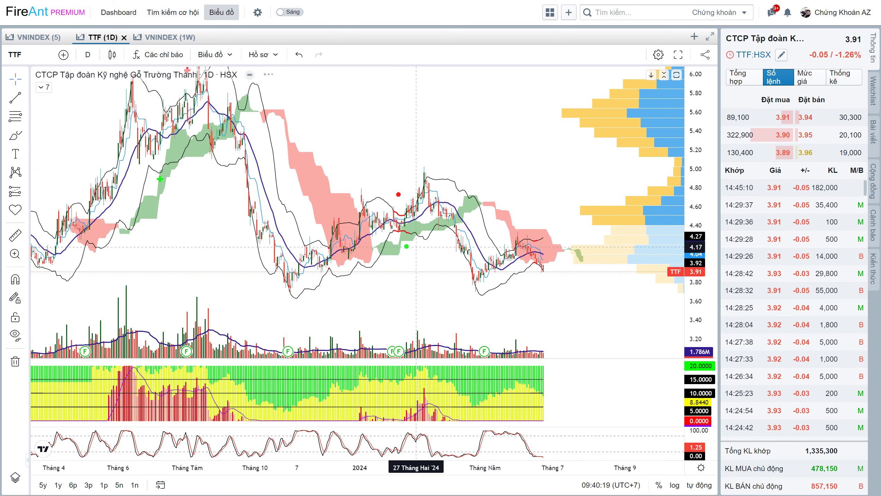
pyautogui.scroll(1, 468, 174)
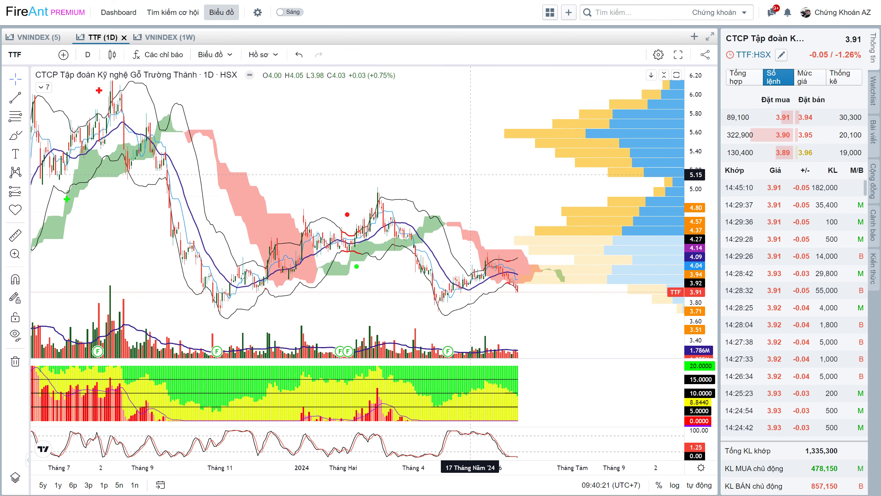
pyautogui.scroll(1, 465, 243)
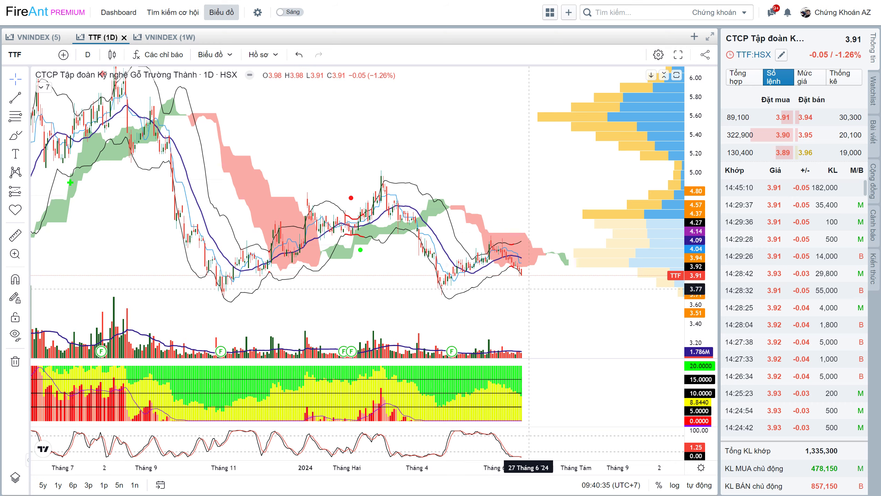
pyautogui.hotkey('alt', 'Tab')
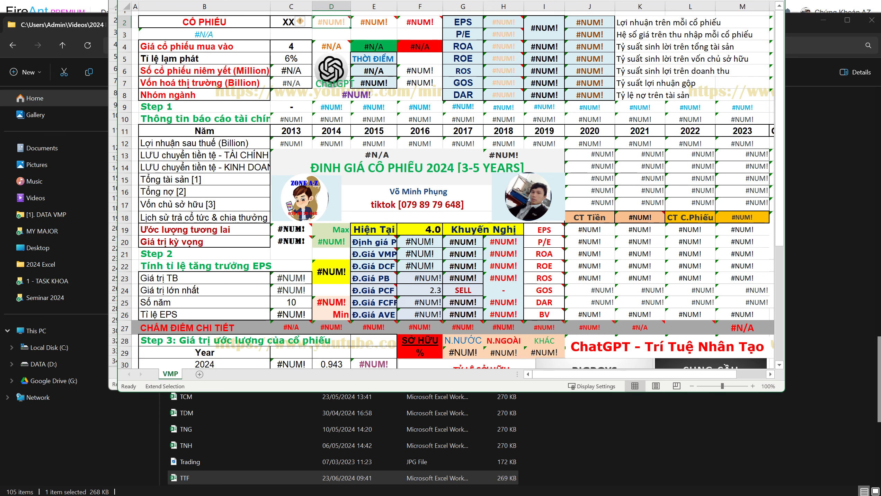
# Enter a buy price of 100 in cell C4
pyautogui.click(291, 46)
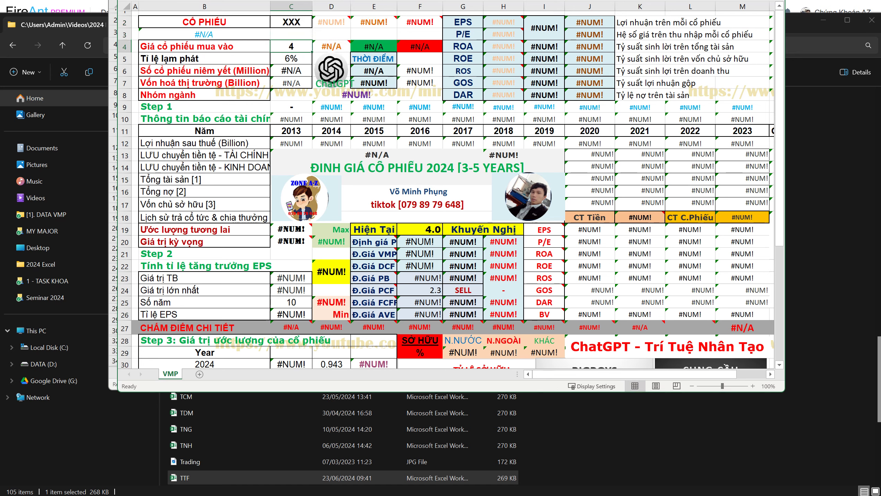
pyautogui.write('100')
pyautogui.press('Return')
pyautogui.click(331, 69)
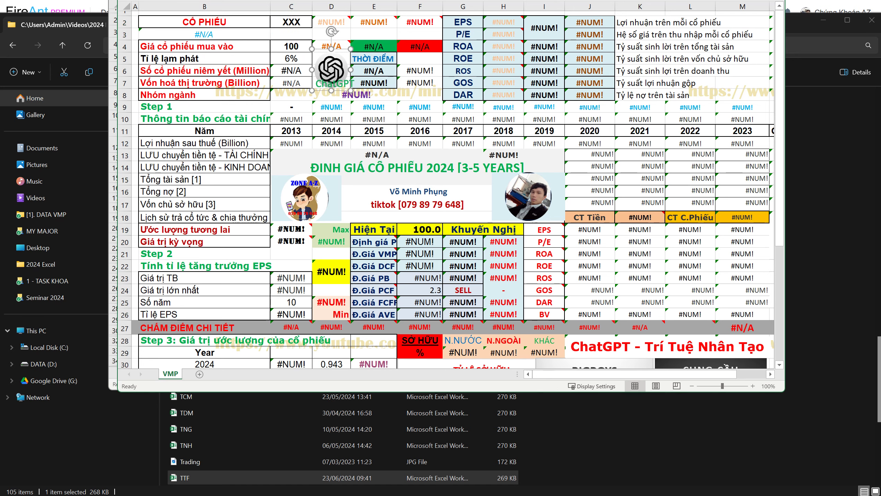
# Set the ticker to TTF and mark its 2013–2023 financial data rows
pyautogui.click(290, 22)
pyautogui.write('TTF')
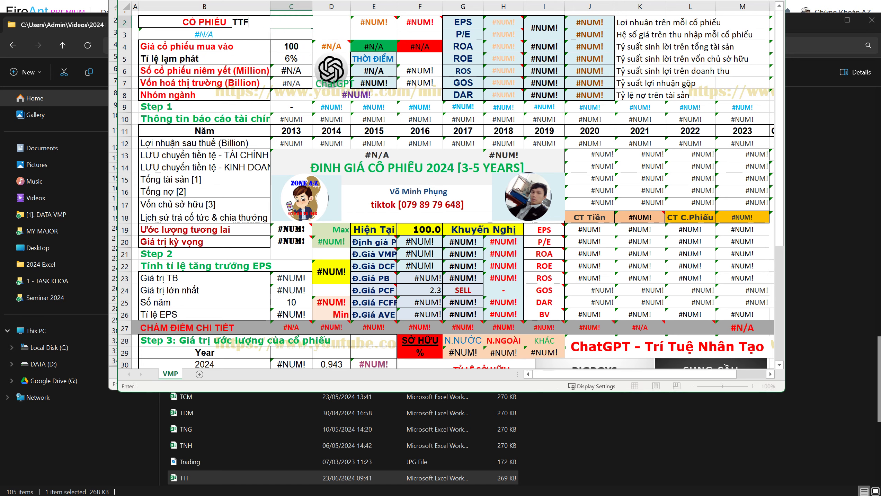
pyautogui.press('Tab')
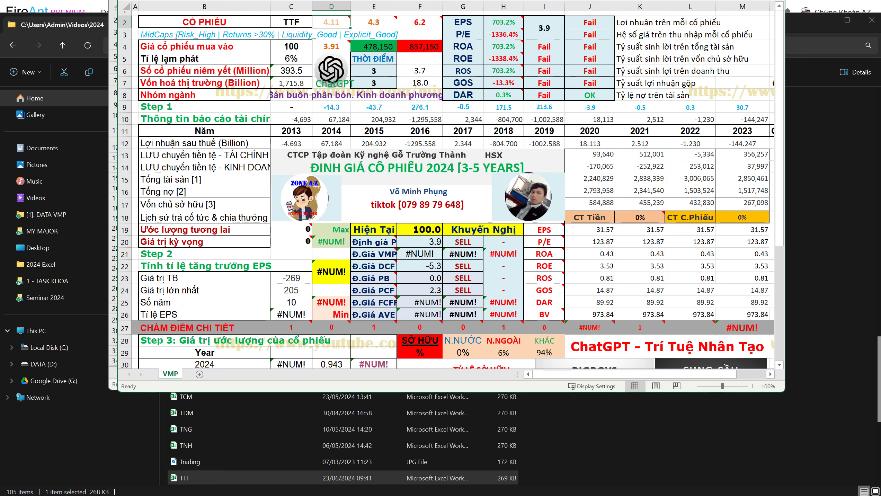
pyautogui.moveTo(267, 112); pyautogui.dragTo(771, 149)
pyautogui.click(291, 46)
# Change TTF's buy price to 4, then to 3.9
pyautogui.write('4')
pyautogui.press('Tab')
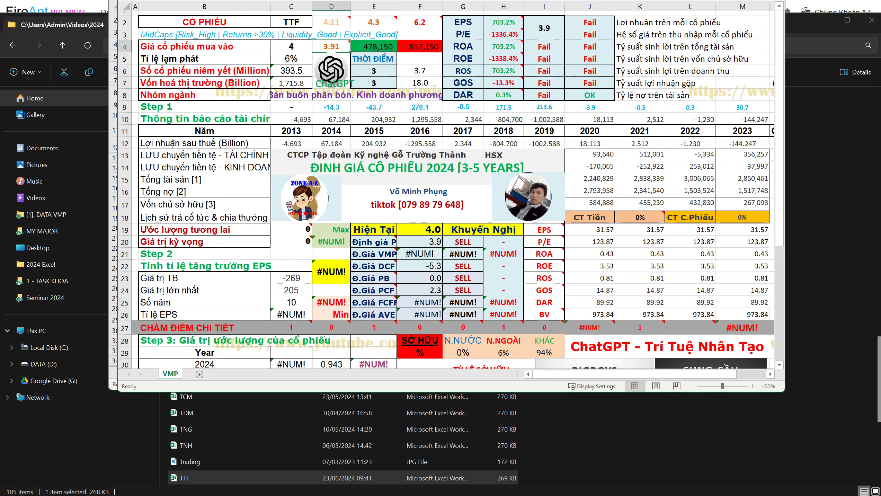
pyautogui.click(291, 46)
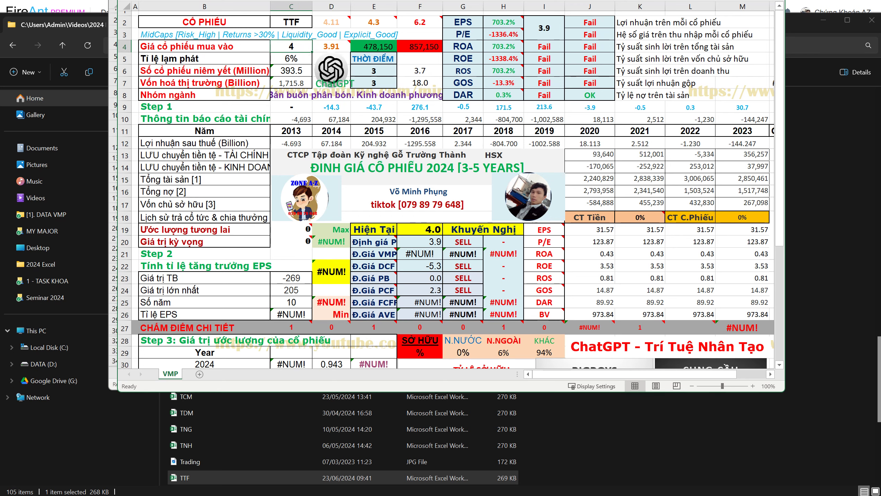
pyautogui.write('3.9')
pyautogui.hotkey('ctrl', 'Return')
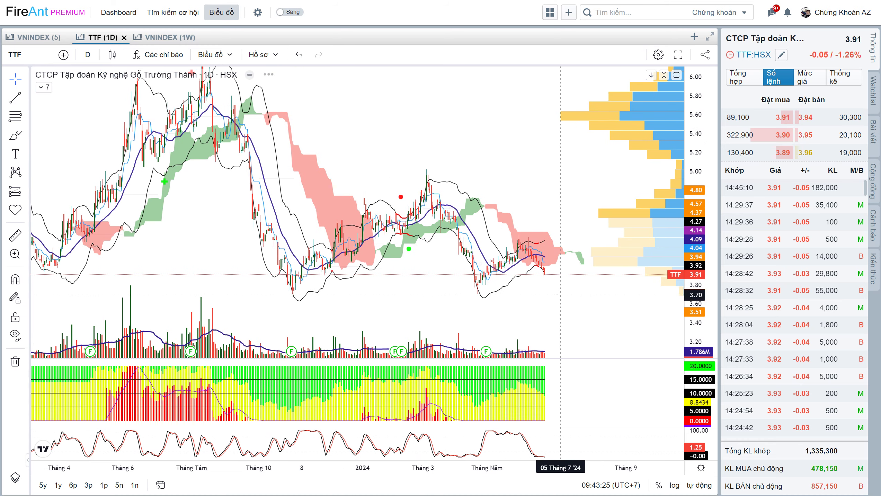
# Pan the TTF chart and measure the price drop from the 2023 peak
pyautogui.scroll(-1, 570, 293)
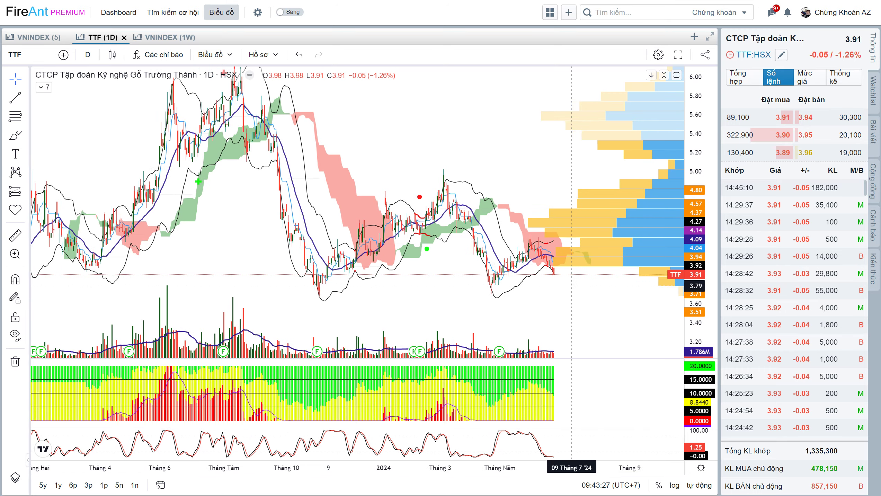
pyautogui.hscroll(2, 565, 294)
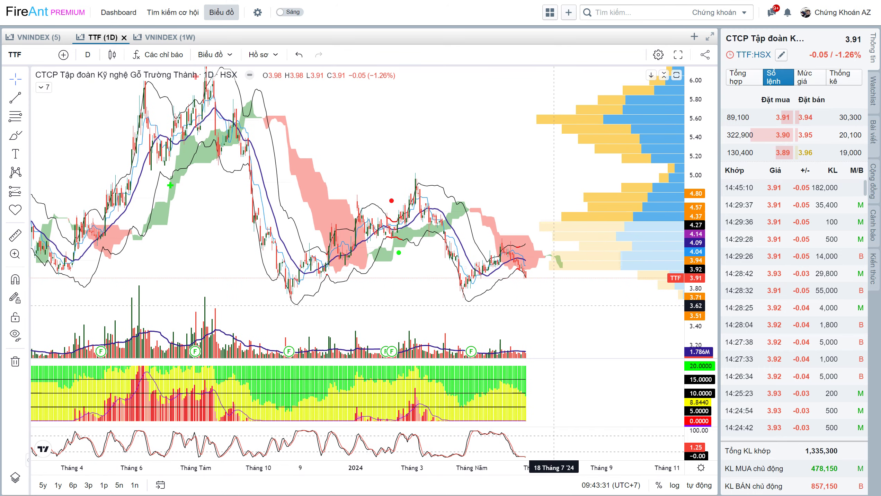
pyautogui.moveTo(558, 303); pyautogui.dragTo(527, 316)
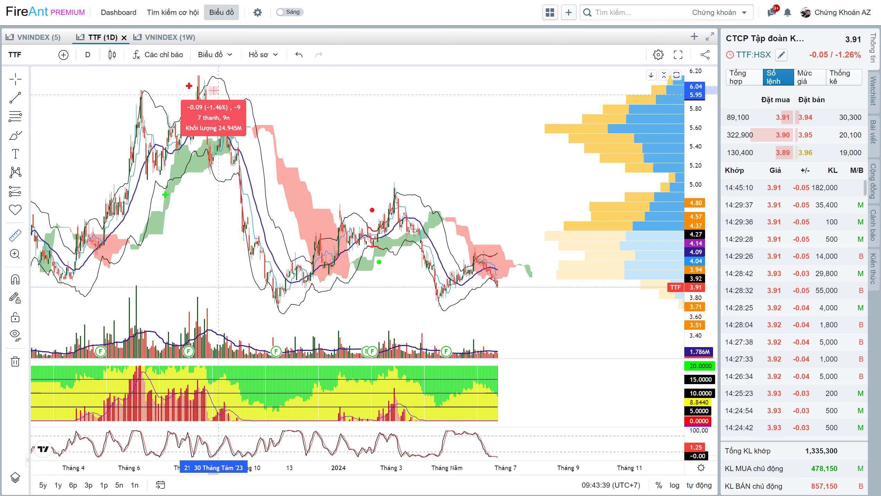
pyautogui.moveTo(208, 86); pyautogui.dragTo(505, 286)
pyautogui.click(531, 328)
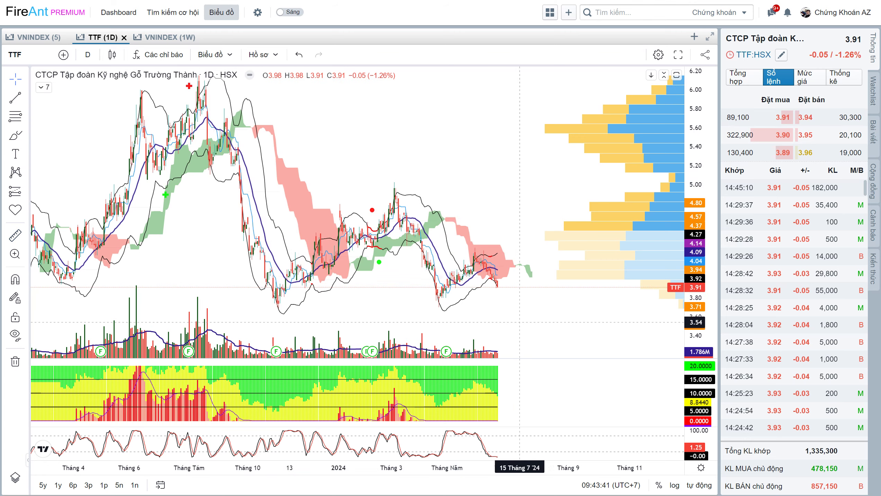
pyautogui.scroll(-3, 498, 281)
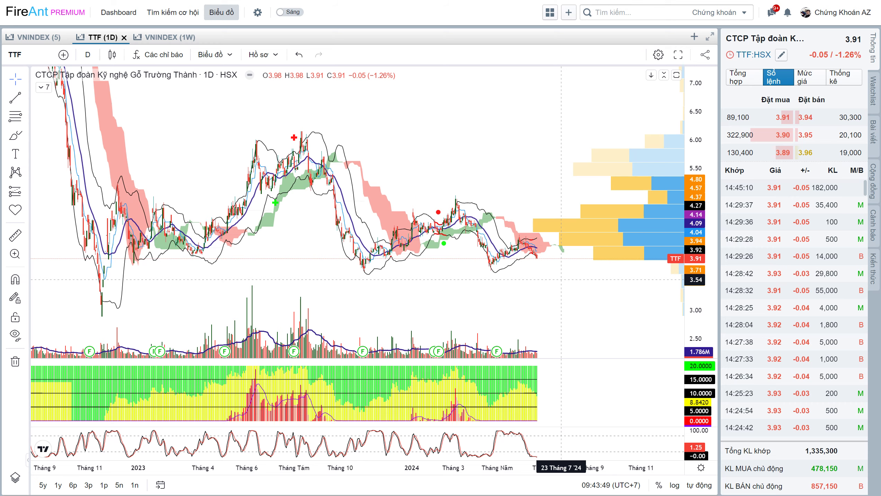
pyautogui.moveTo(561, 279); pyautogui.dragTo(559, 279)
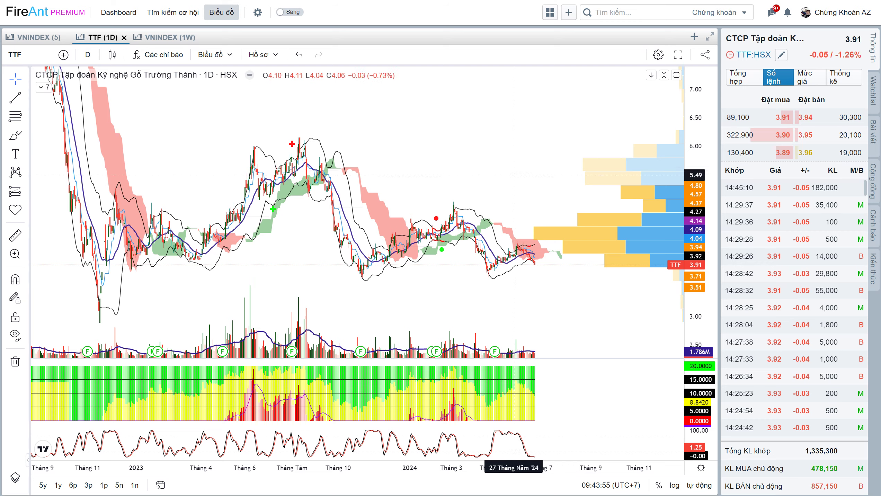
pyautogui.moveTo(535, 268); pyautogui.dragTo(526, 269)
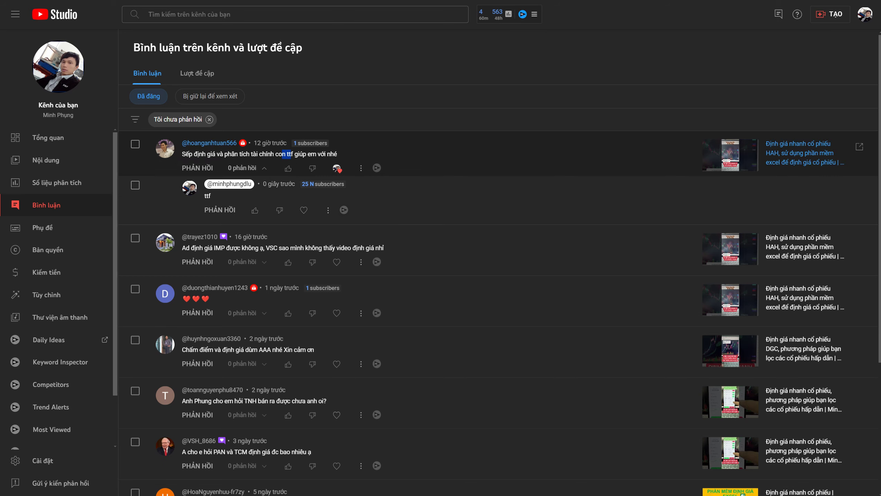
# Heart the viewer's comment asking about IMP and VSC and reply 'IMP VSC'
pyautogui.scroll(-1, 303, 208)
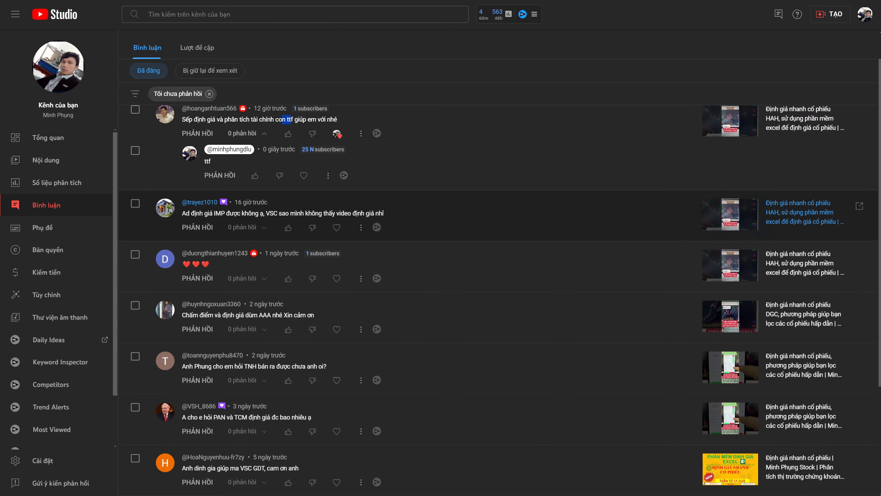
pyautogui.scroll(-1, 312, 210)
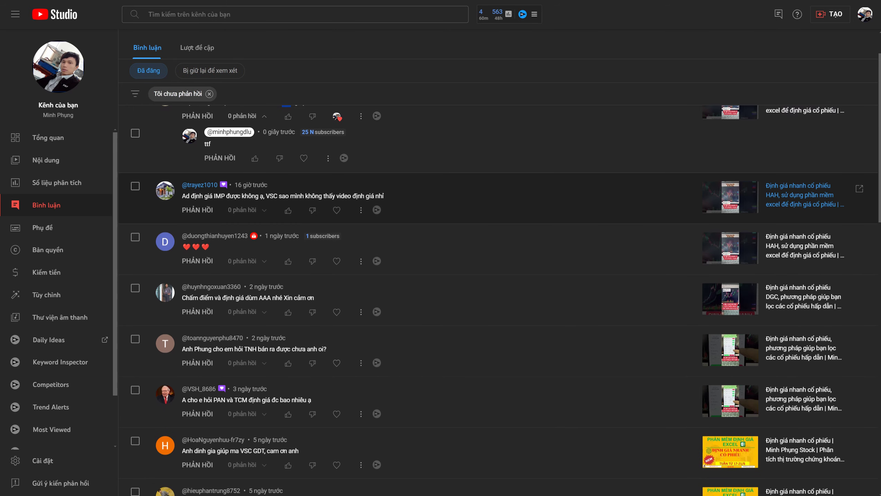
pyautogui.moveTo(224, 196); pyautogui.dragTo(344, 196)
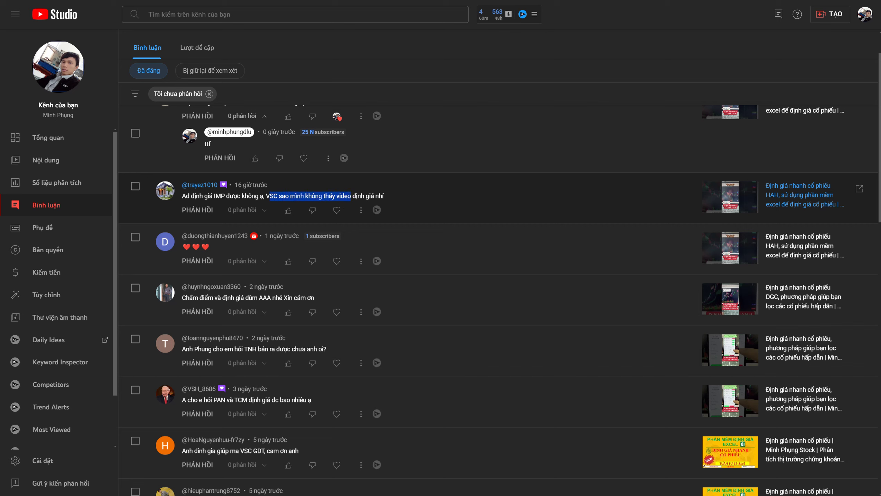
pyautogui.click(336, 210)
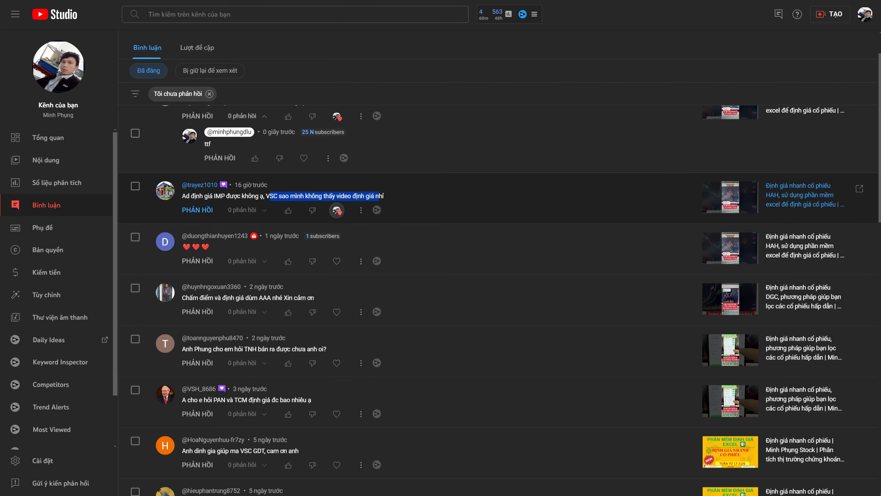
pyautogui.click(197, 210)
pyautogui.write('imp')
pyautogui.press('BackSpace')
pyautogui.write('IMP VSC')
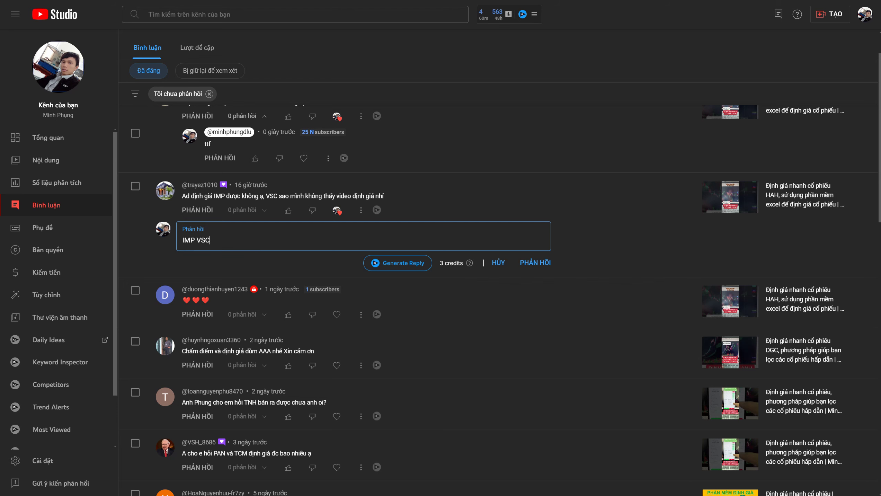
pyautogui.hotkey('ctrl', 'Return')
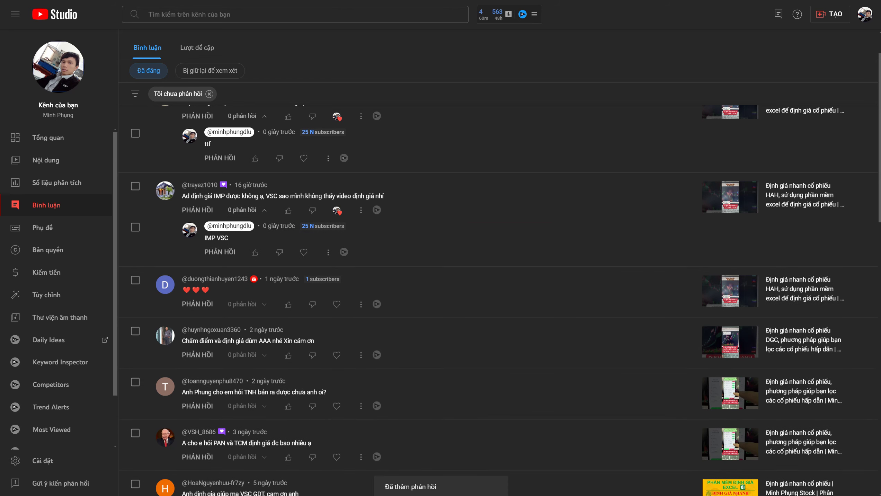
# Switch the FireAnt chart to the VSC ticker
pyautogui.hotkey('alt', 'Tab')
pyautogui.write('VSC')
pyautogui.press('Return')
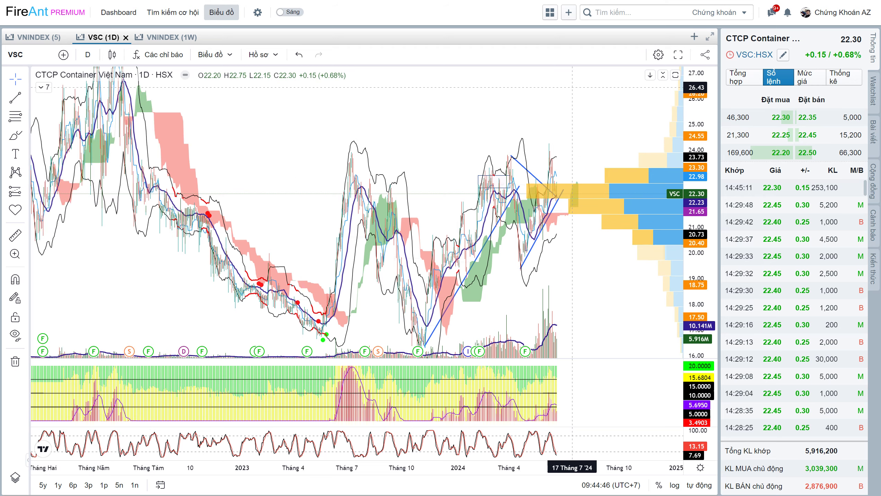
# Zoom and pan the VSC daily chart to review its recent prices
pyautogui.scroll(2, 509, 258)
pyautogui.scroll(2, 509, 258)
pyautogui.scroll(2, 509, 259)
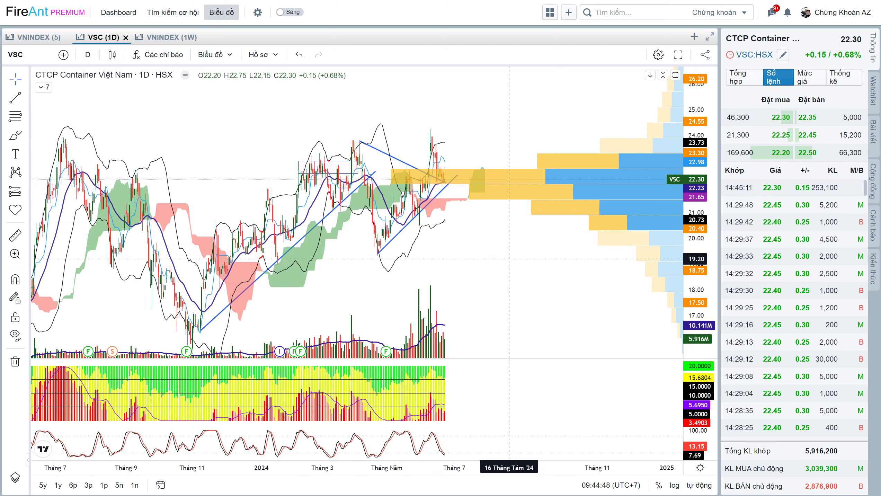
pyautogui.moveTo(496, 253); pyautogui.dragTo(482, 250)
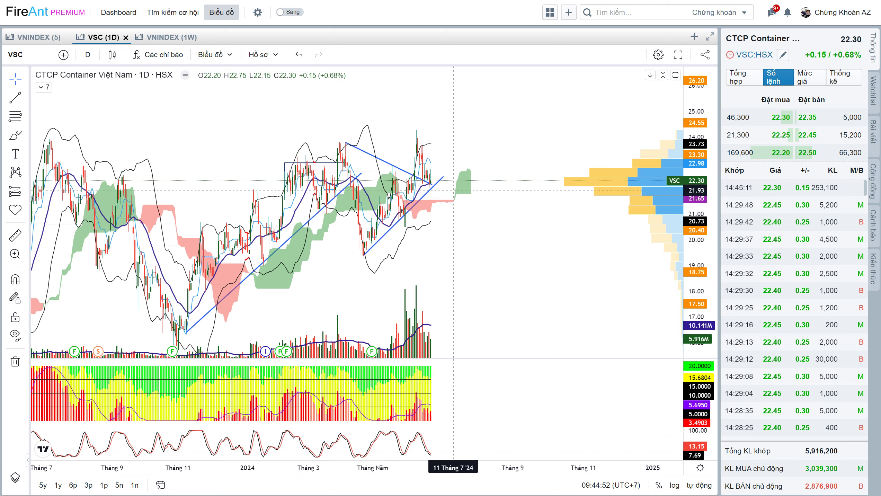
pyautogui.scroll(-1, 448, 203)
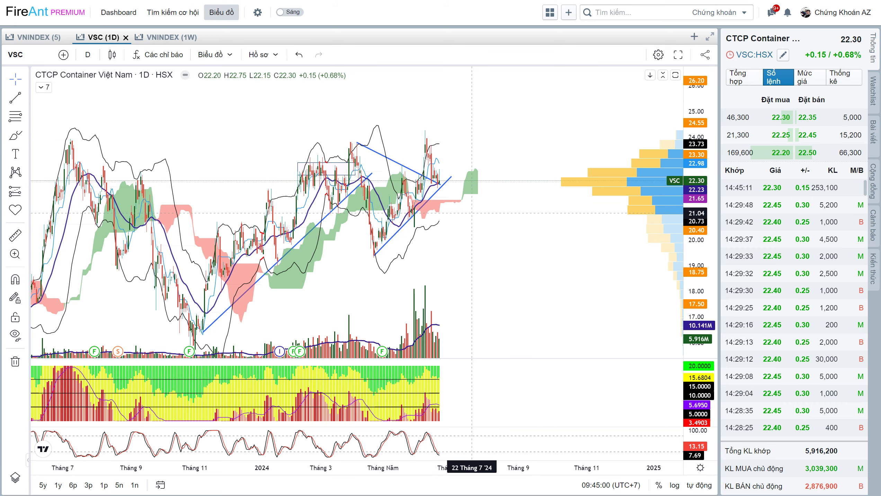
pyautogui.press('Left')
pyautogui.moveTo(486, 220); pyautogui.dragTo(515, 274)
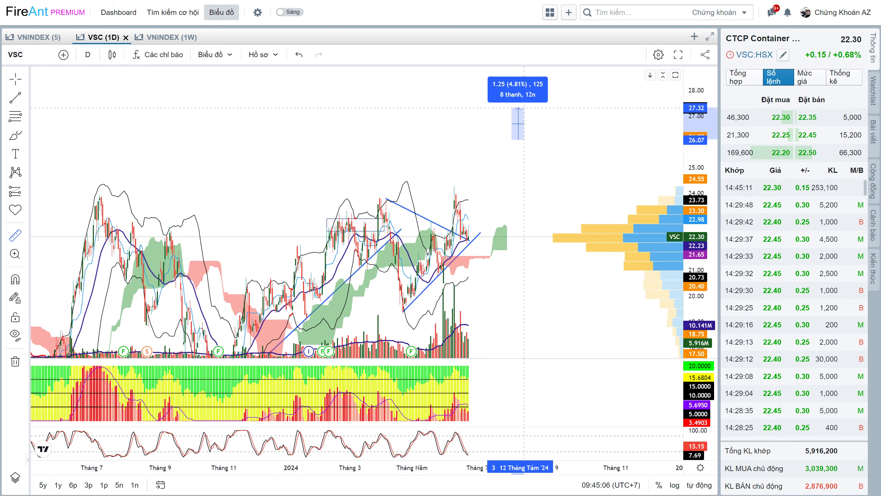
pyautogui.moveTo(569, 178); pyautogui.dragTo(555, 138)
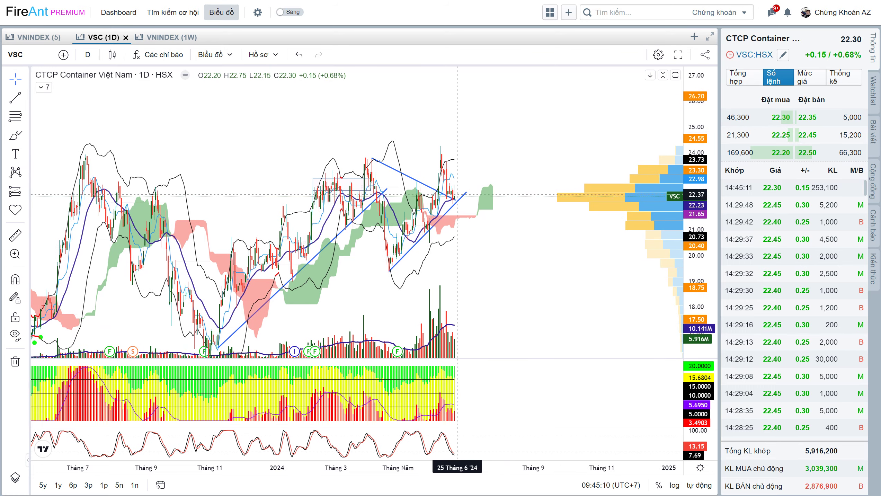
pyautogui.moveTo(489, 151); pyautogui.dragTo(481, 141)
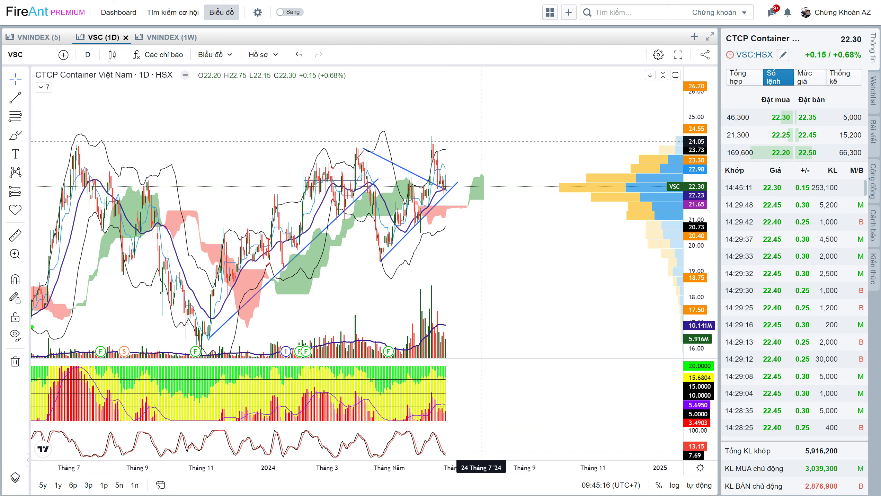
# Load DPM on the daily chart and measure its recent rally at 7.07 (22.19%)
pyautogui.write('DPM')
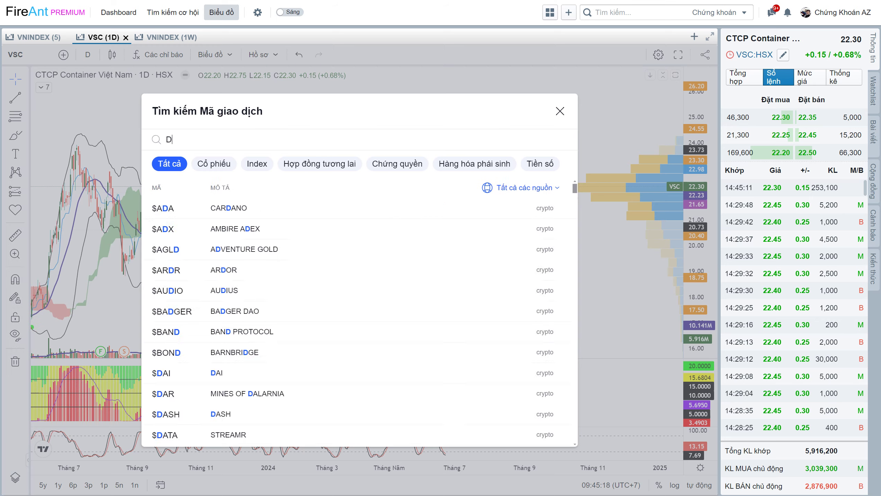
pyautogui.press('Return')
pyautogui.scroll(2, 480, 141)
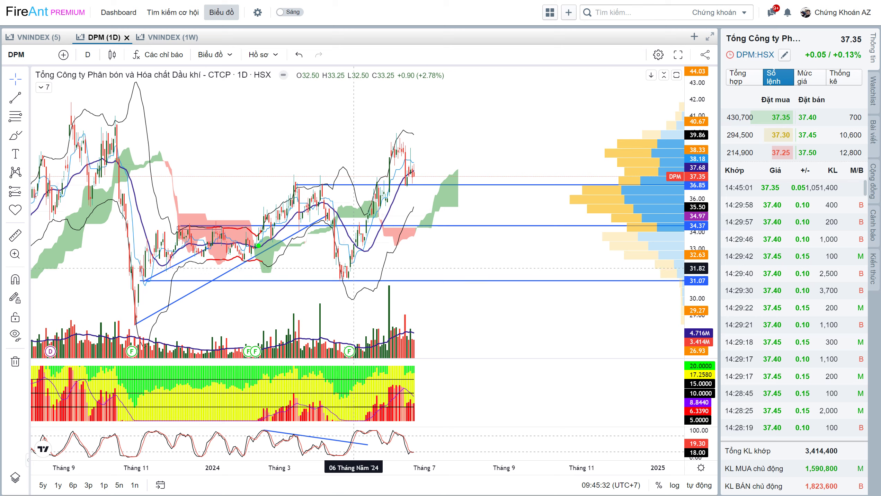
pyautogui.keyDown('shift'); pyautogui.click(353, 267); pyautogui.keyUp('shift')
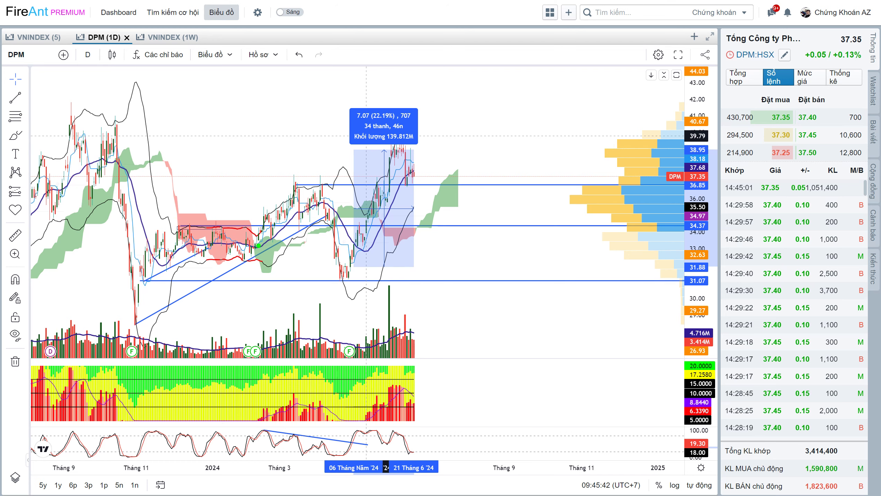
pyautogui.click(378, 134)
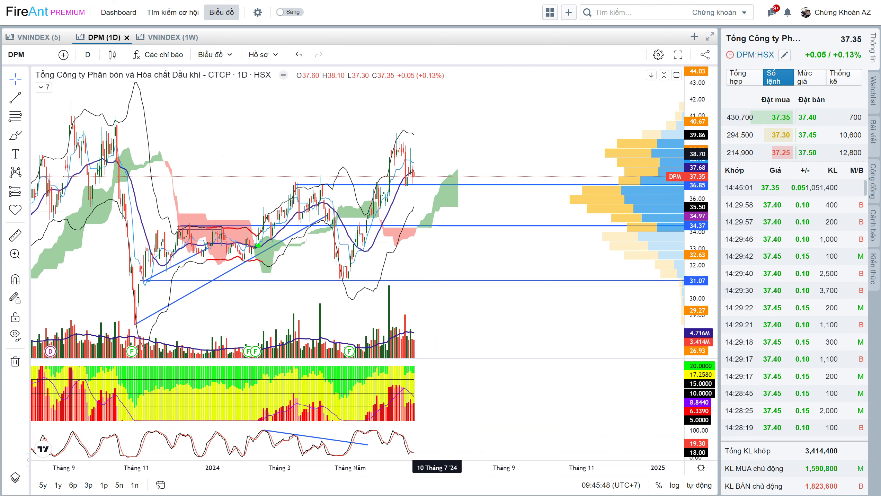
pyautogui.moveTo(481, 139); pyautogui.dragTo(501, 127)
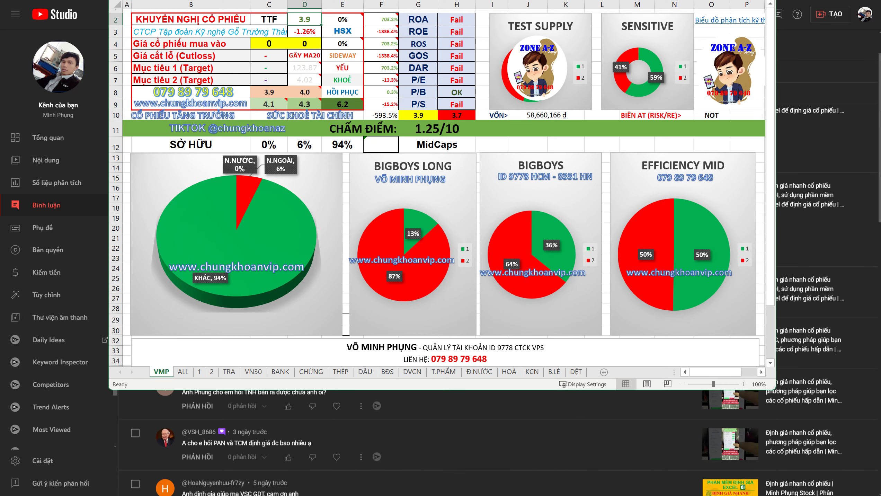
# Change the ticker in cell C2 from TTF to IMP
pyautogui.click(269, 19)
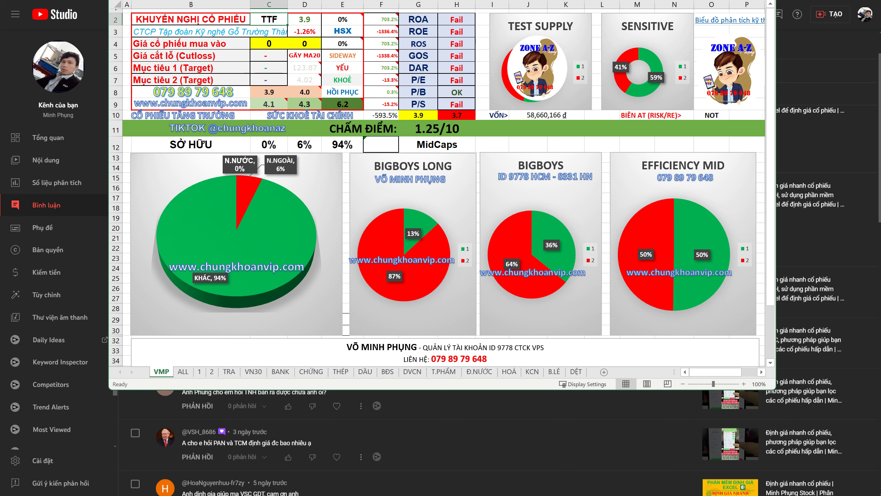
pyautogui.write('IMP')
pyautogui.press('Tab')
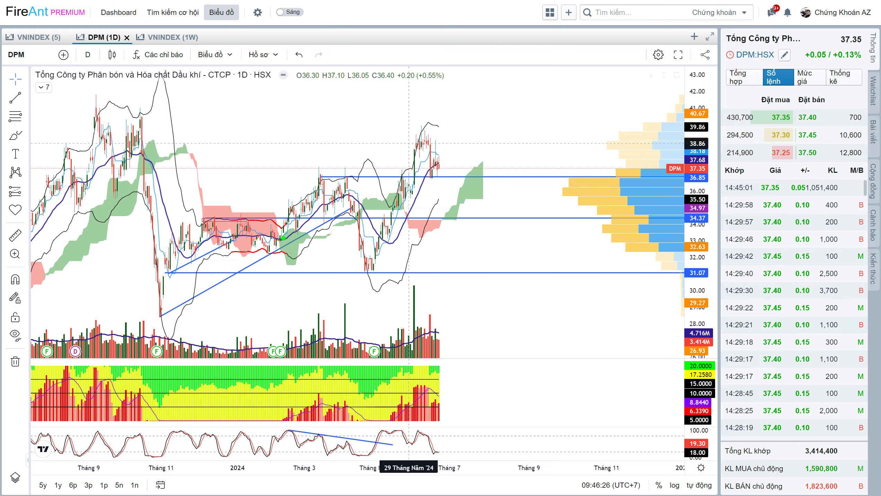
# Switch the weekly VNINDEX chart tab to IMP
pyautogui.click(170, 37)
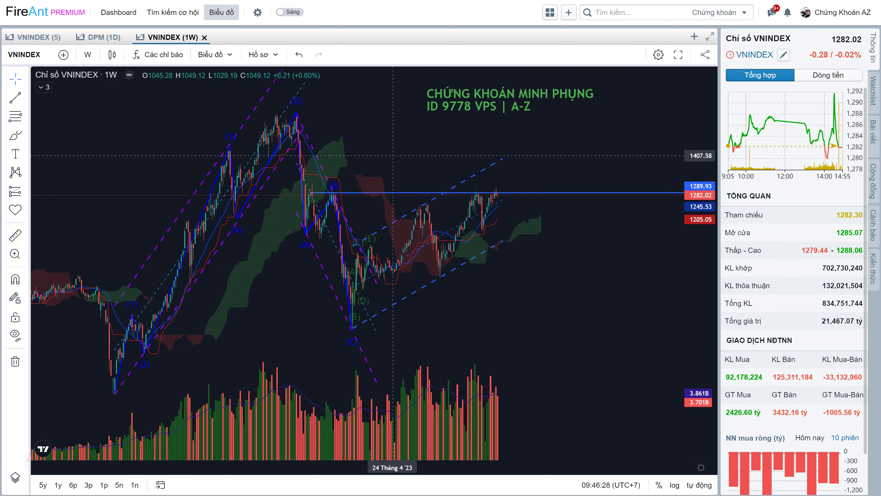
pyautogui.write('IMP')
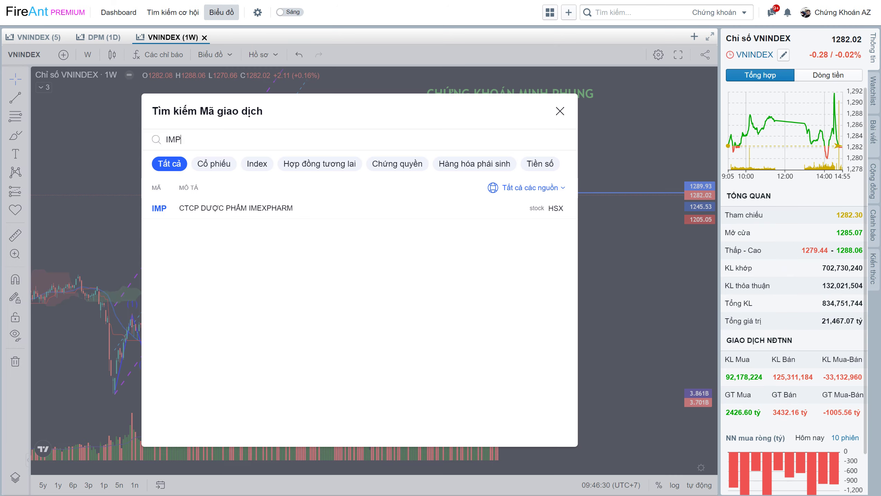
pyautogui.press('Return')
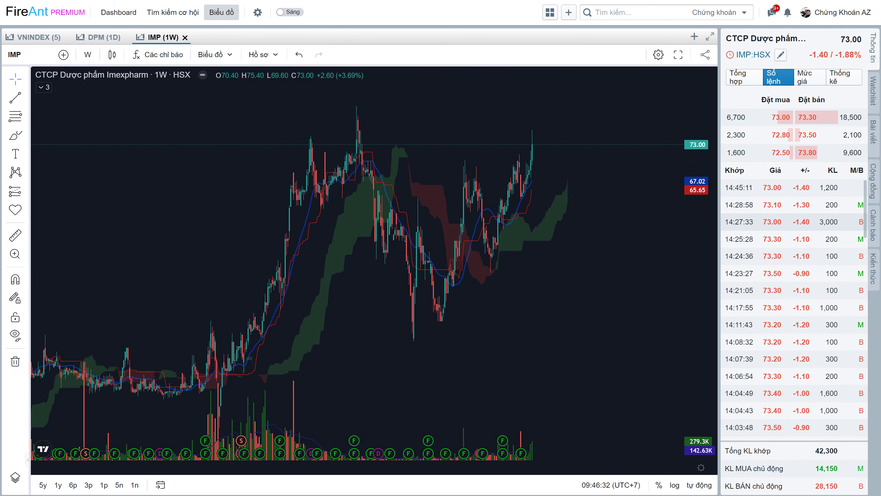
# Zoom and pan the IMP weekly chart to view its long-term price history
pyautogui.scroll(-3, 475, 291)
pyautogui.scroll(-3, 501, 337)
pyautogui.scroll(-3, 502, 337)
pyautogui.scroll(-2, 485, 277)
pyautogui.scroll(-3, 481, 244)
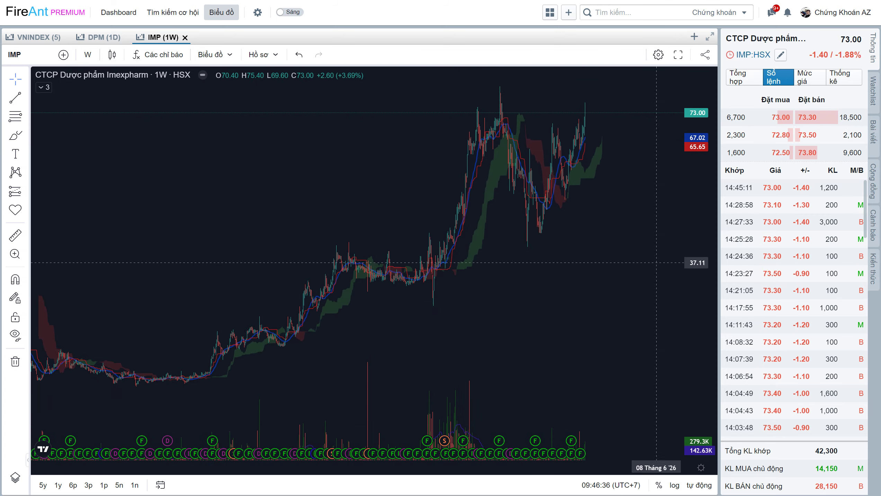
pyautogui.scroll(3, 531, 298)
pyautogui.scroll(2, 530, 314)
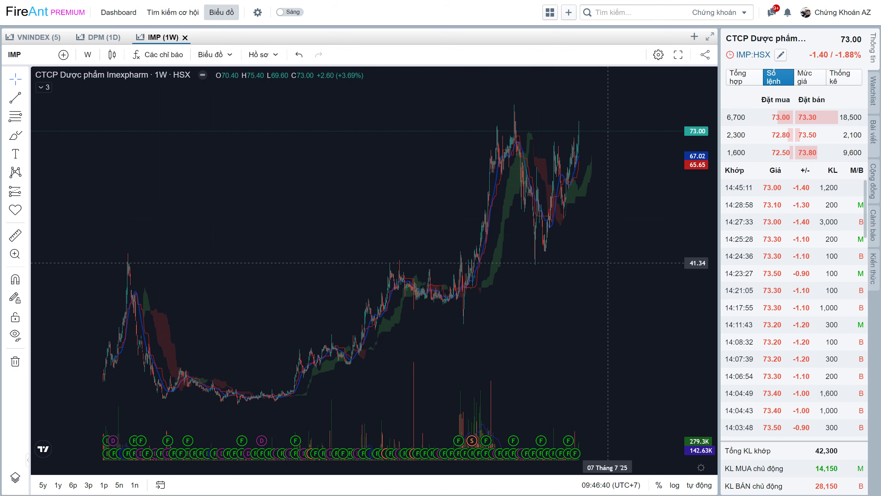
pyautogui.moveTo(605, 264); pyautogui.dragTo(466, 242)
pyautogui.scroll(3, 515, 214)
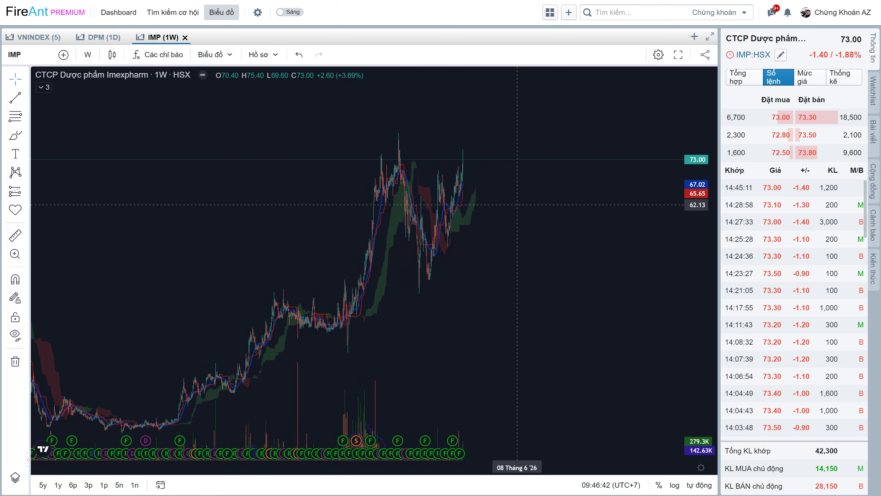
pyautogui.scroll(2, 505, 208)
pyautogui.scroll(2, 472, 202)
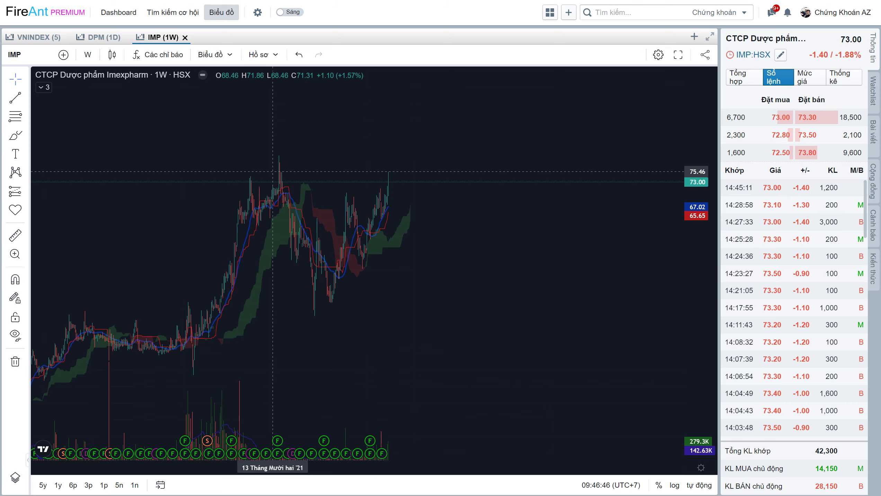
pyautogui.moveTo(347, 167); pyautogui.dragTo(475, 138)
pyautogui.hotkey('alt', 'Tab')
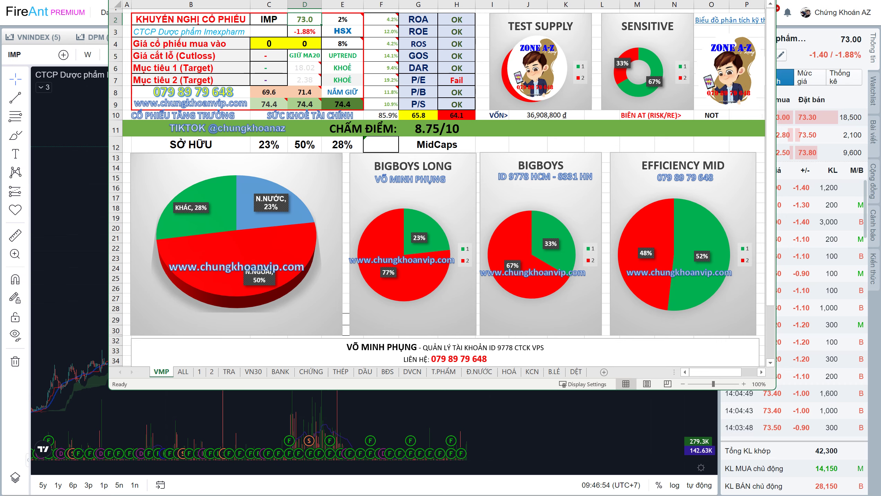
pyautogui.hotkey('alt', 'Tab')
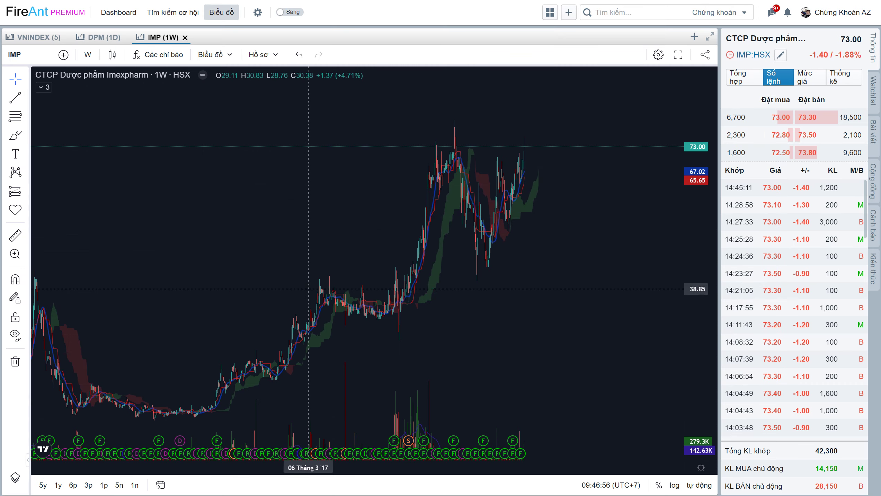
pyautogui.moveTo(243, 414); pyautogui.dragTo(413, 414)
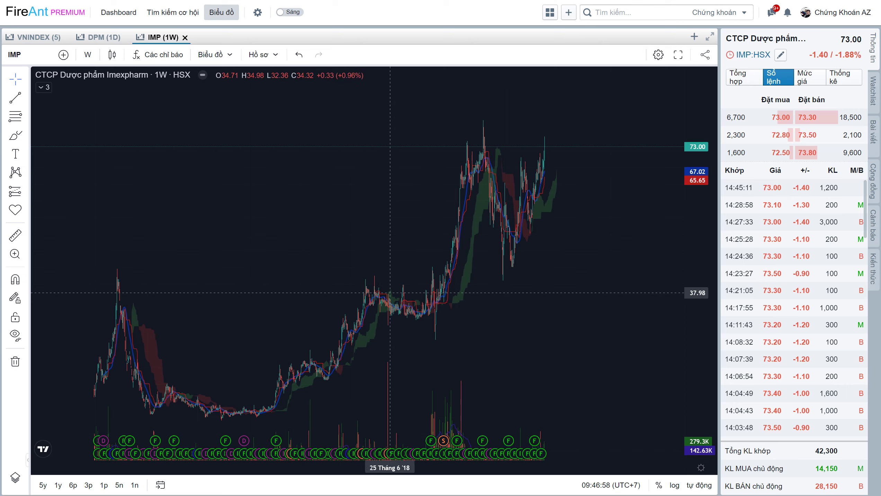
pyautogui.scroll(3, 540, 222)
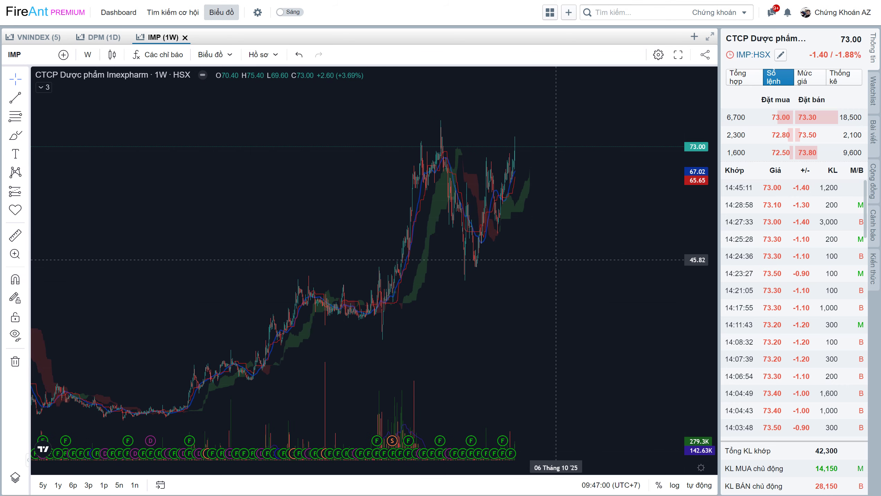
pyautogui.moveTo(545, 265); pyautogui.dragTo(503, 275)
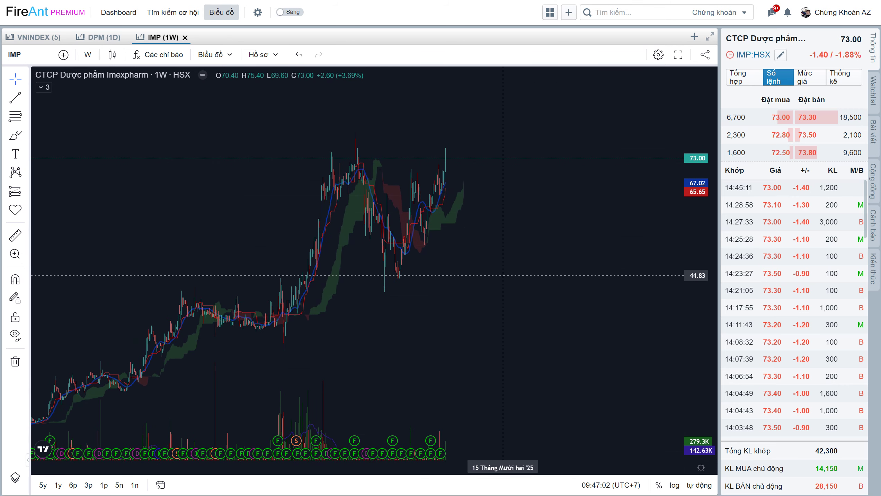
pyautogui.scroll(2, 502, 275)
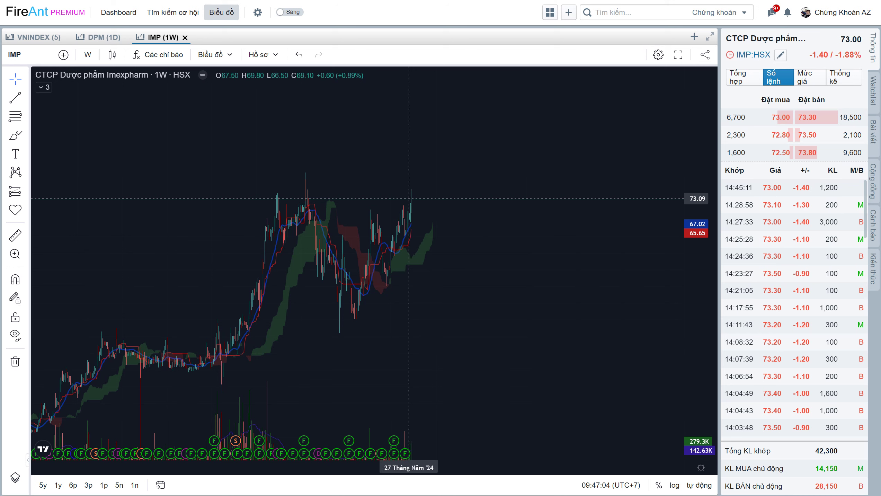
pyautogui.hscroll(-2, 437, 274)
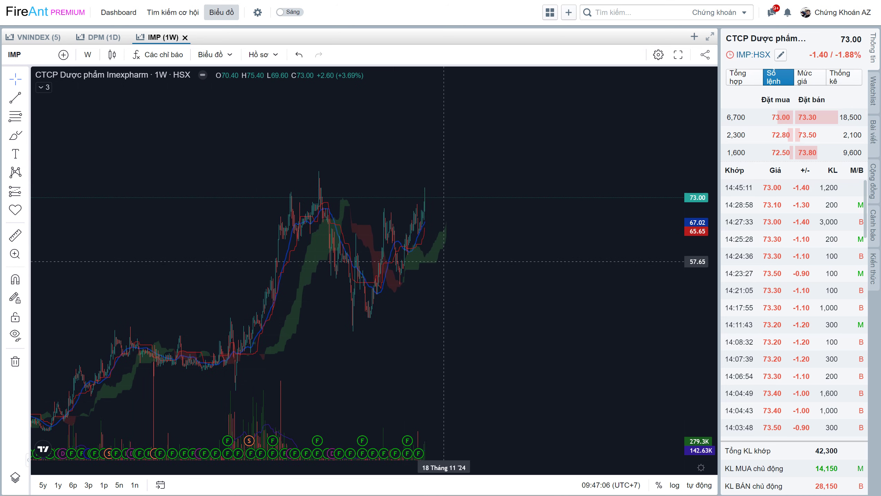
pyautogui.hscroll(-1, 437, 258)
pyautogui.hscroll(-1, 437, 258)
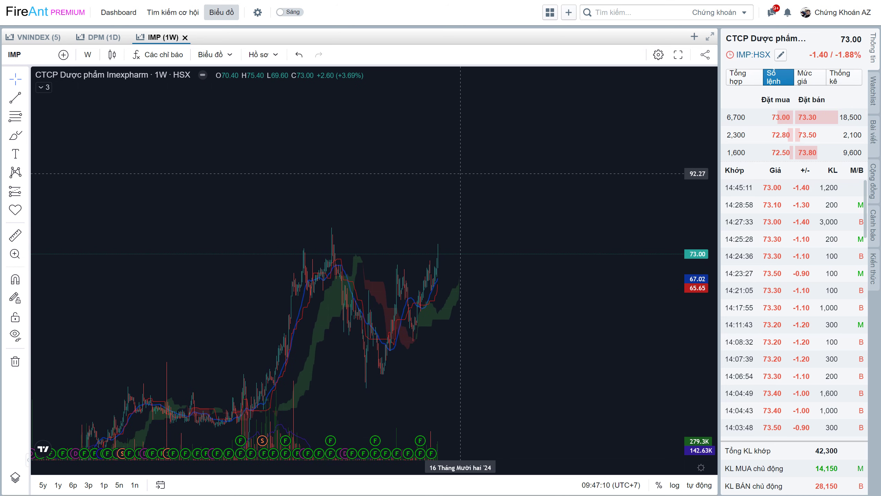
pyautogui.hscroll(1, 467, 206)
pyautogui.hscroll(1, 448, 236)
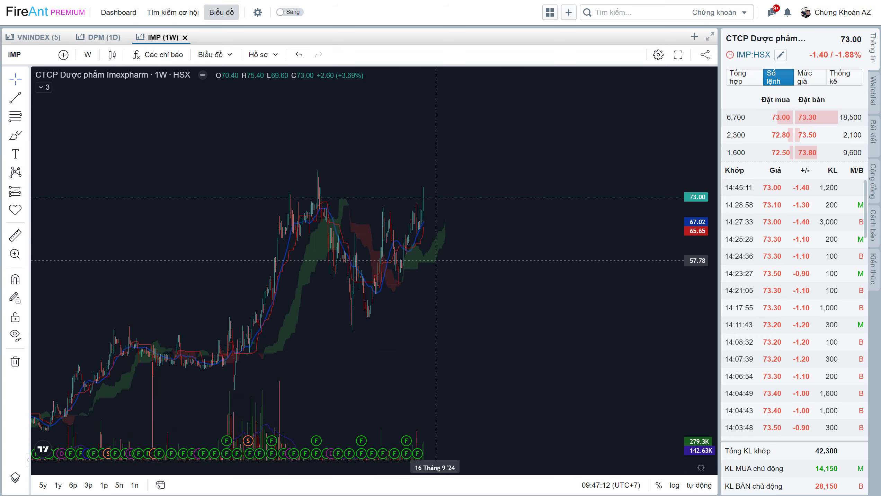
pyautogui.hscroll(-1, 451, 278)
pyautogui.hscroll(-1, 458, 288)
pyautogui.hscroll(-1, 464, 295)
pyautogui.hotkey('alt', 'Tab')
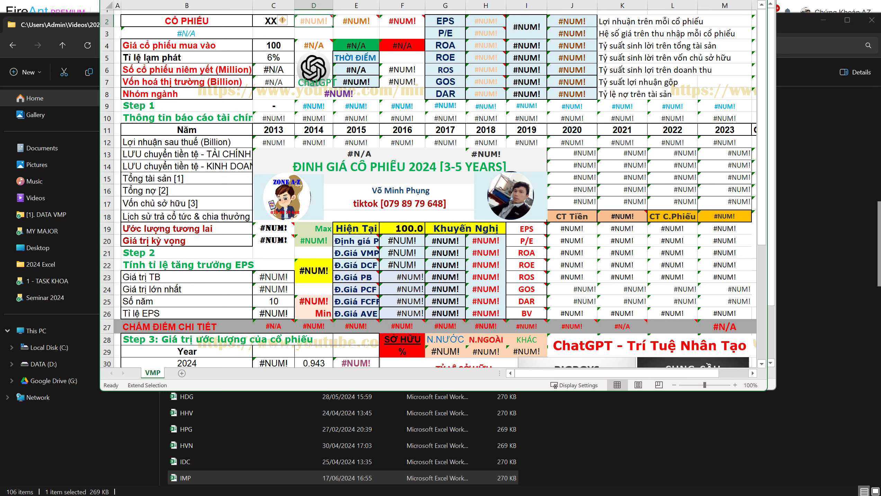
# Enter IMP as the ticker in cell C2 of the valuation workbook
pyautogui.press('Left')
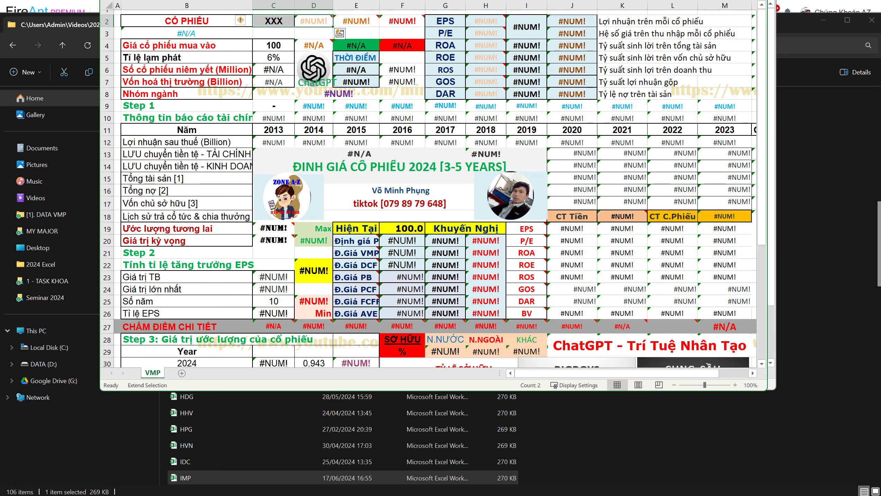
pyautogui.write('IMP')
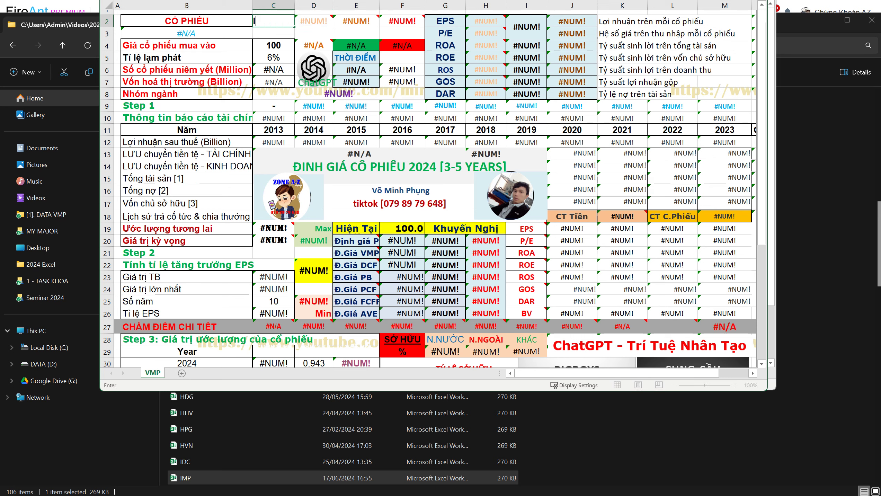
pyautogui.press('Tab')
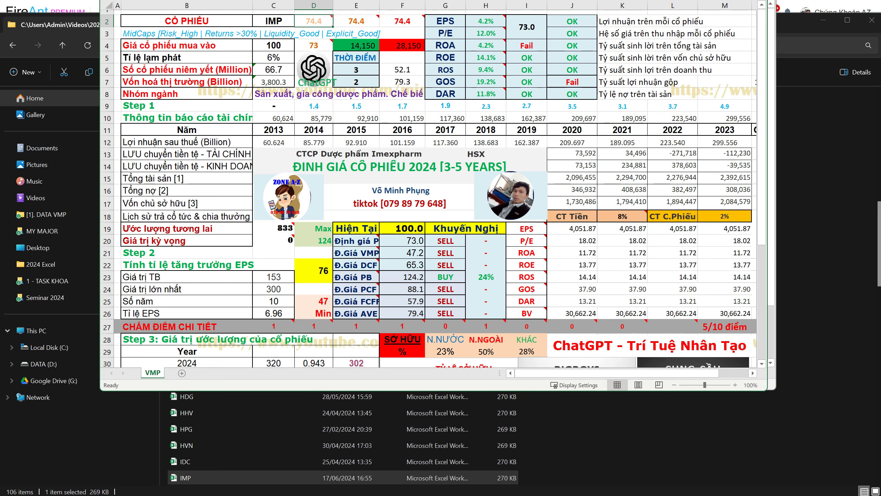
# Set the IMP buy price to 73 and check the VMP 47.2, DCF 65.3, FCFF 57.9 and P 73.0 valuations
pyautogui.click(273, 46)
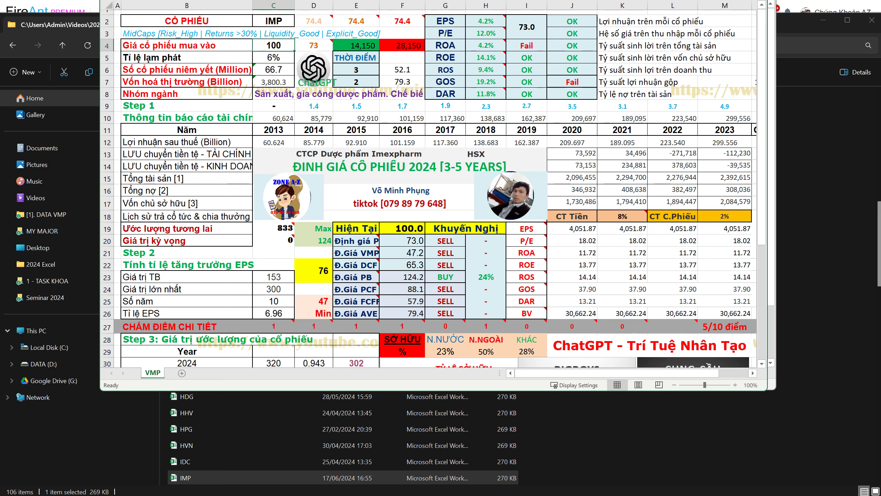
pyautogui.write('73')
pyautogui.press('Return')
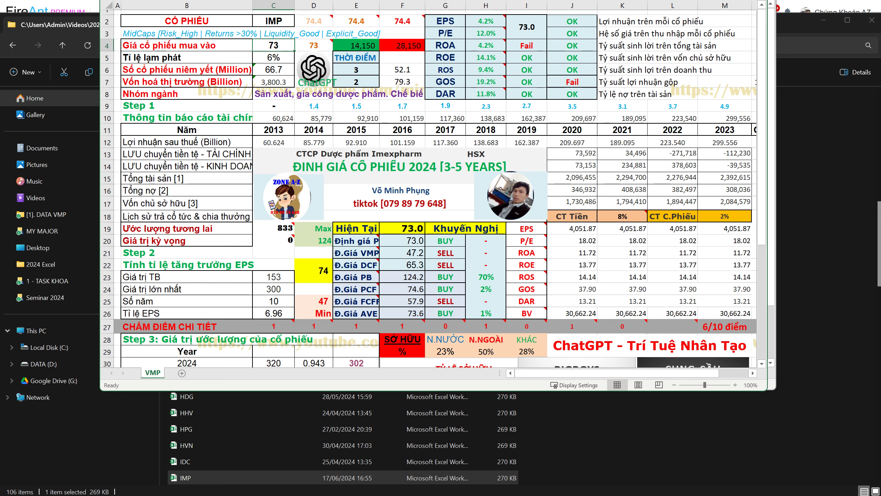
pyautogui.click(485, 240)
pyautogui.press('Down')
pyautogui.press('Down')
pyautogui.press('Down')
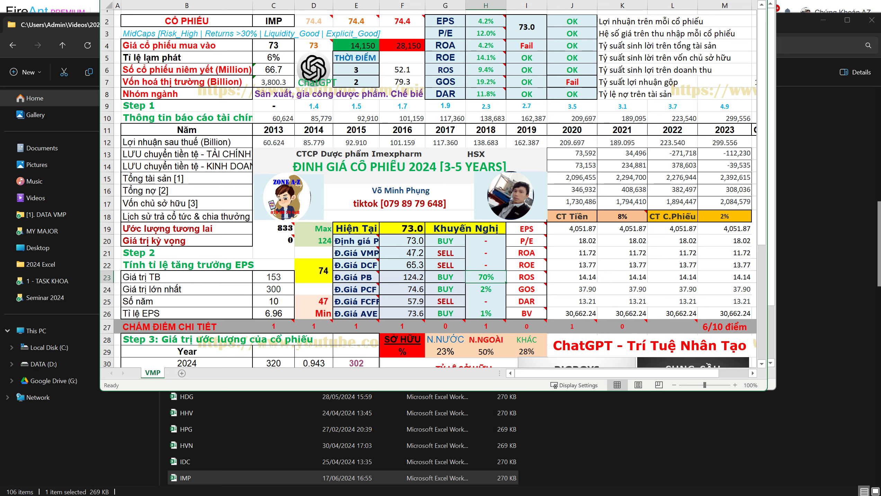
pyautogui.click(402, 252)
pyautogui.click(402, 265)
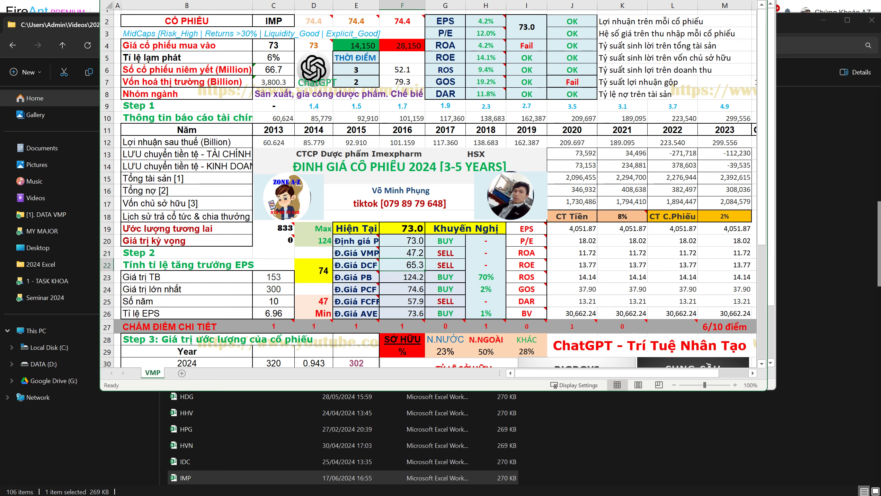
pyautogui.click(402, 301)
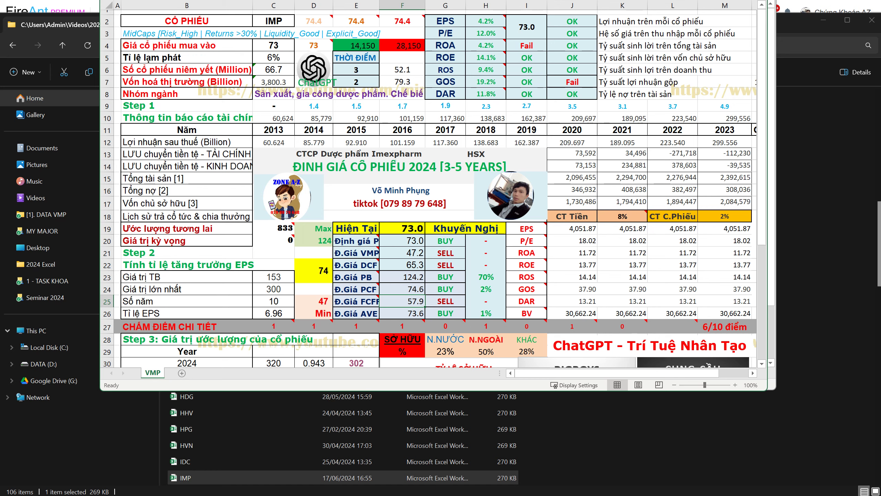
pyautogui.click(402, 240)
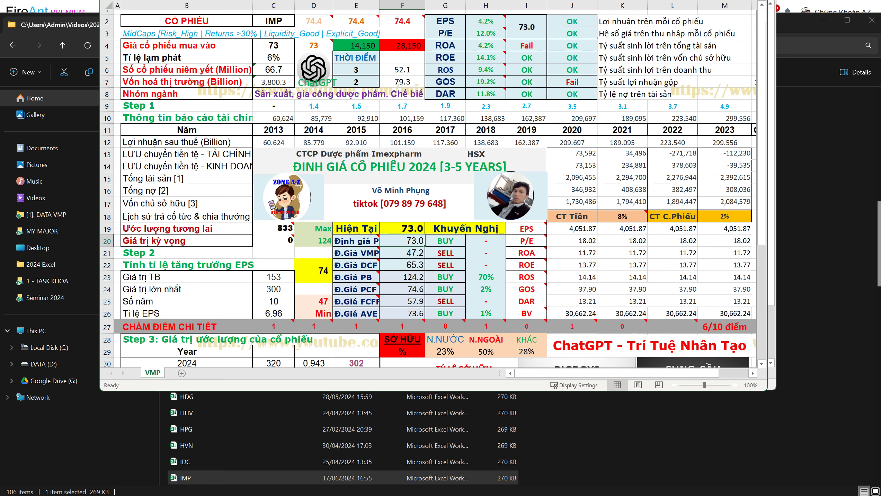
# Mark the valuation results and the growth value 74 in red, then clear the marks
pyautogui.moveTo(399, 234); pyautogui.dragTo(512, 323)
pyautogui.moveTo(329, 261)
pyautogui.mouseDown()
pyautogui.moveTo(311, 273)
pyautogui.moveTo(324, 279)
pyautogui.moveTo(329, 262)
pyautogui.mouseUp()
pyautogui.press('Escape')
pyautogui.hotkey('alt', 'Tab')
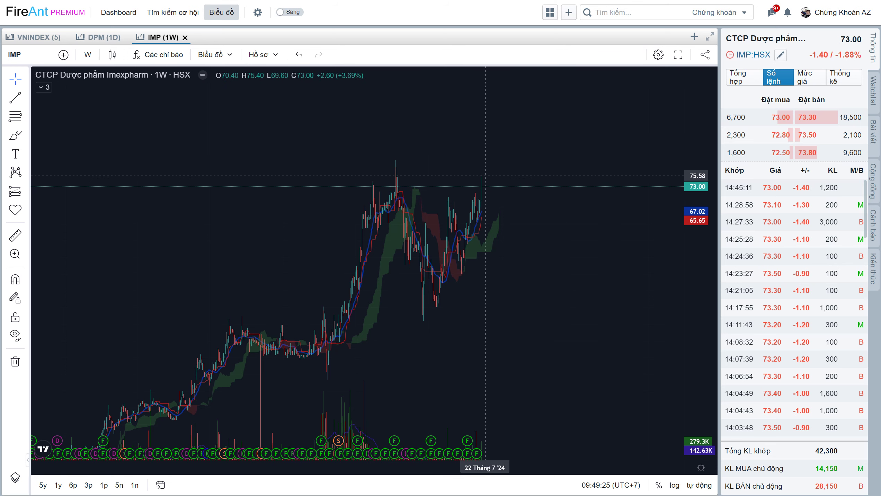
# Pan and zoom the IMP weekly chart, sketching temporary marks over its price moves
pyautogui.moveTo(535, 227)
pyautogui.mouseDown()
pyautogui.moveTo(498, 190)
pyautogui.moveTo(512, 195)
pyautogui.mouseUp()
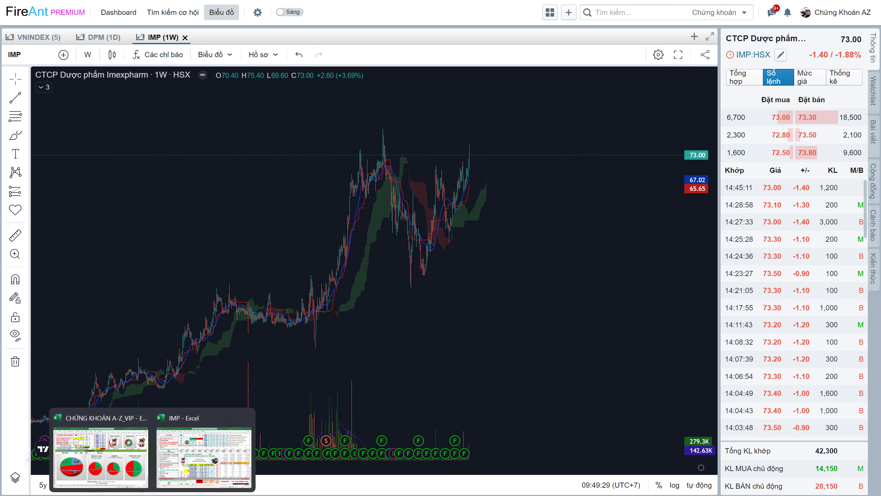
pyautogui.click(204, 452)
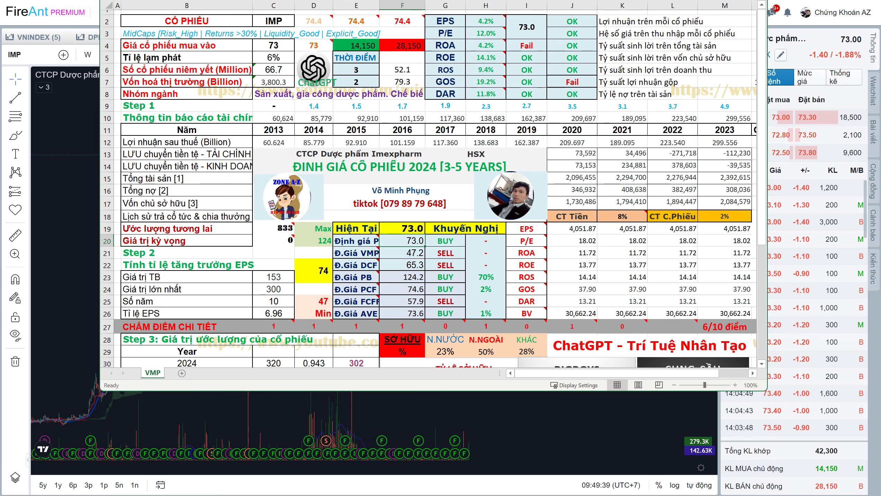
pyautogui.hotkey('alt', 'Tab')
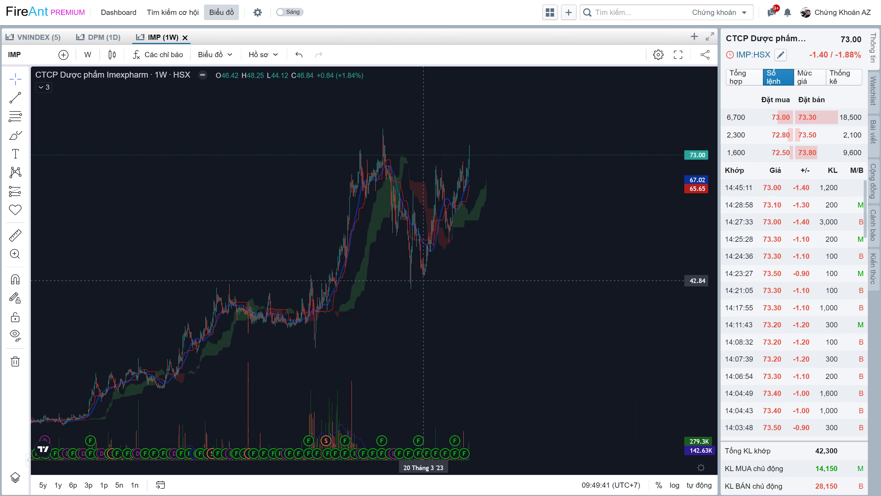
pyautogui.scroll(2, 451, 288)
pyautogui.scroll(2, 464, 277)
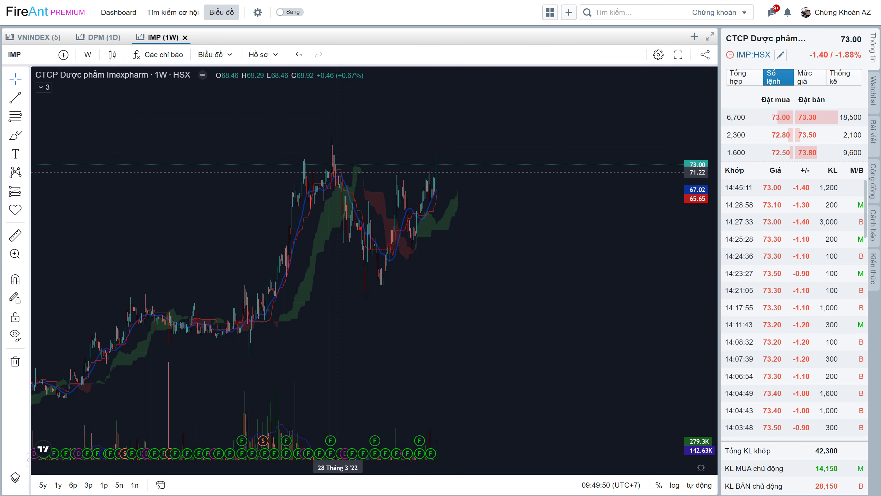
pyautogui.moveTo(345, 198); pyautogui.dragTo(378, 280)
pyautogui.moveTo(407, 198); pyautogui.dragTo(414, 250)
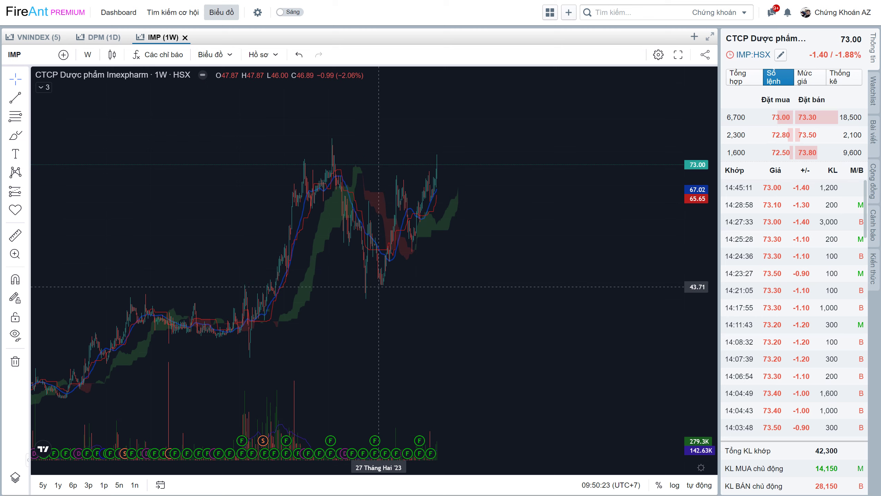
pyautogui.scroll(-1, 411, 321)
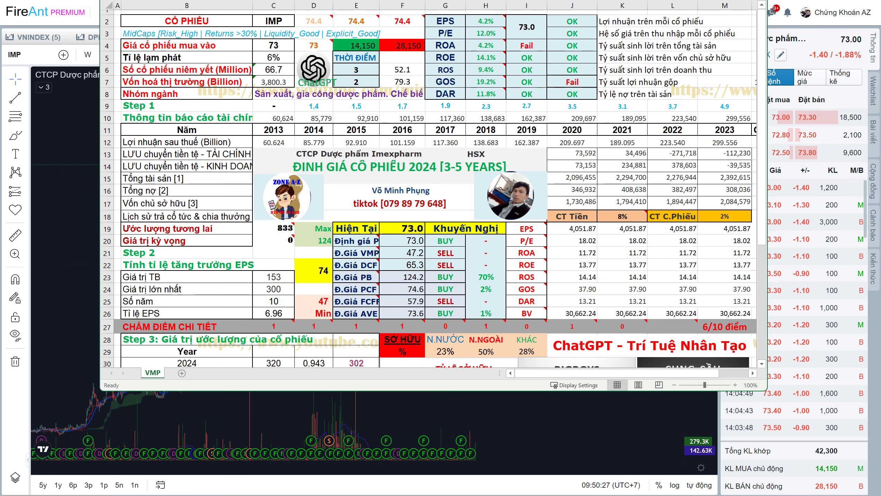
# Try IMP buy prices of 70, 65 and finally 60 in cell C4
pyautogui.click(273, 46)
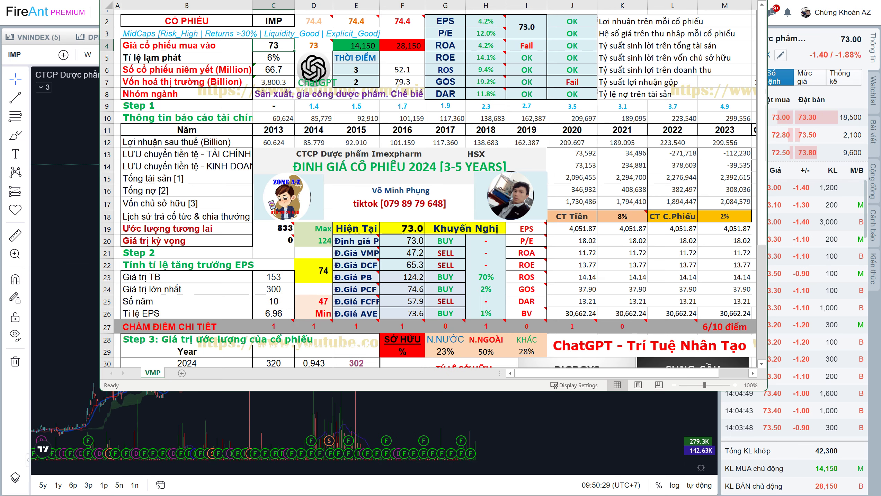
pyautogui.write('70')
pyautogui.press('Tab')
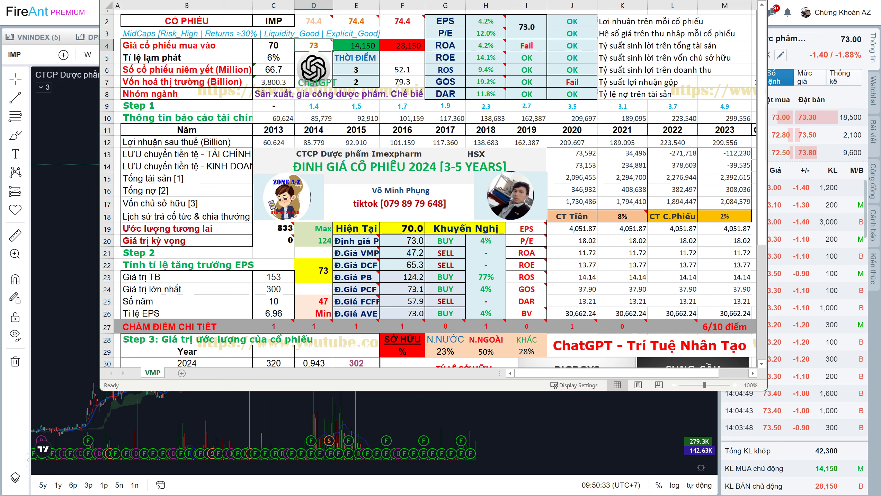
pyautogui.click(274, 45)
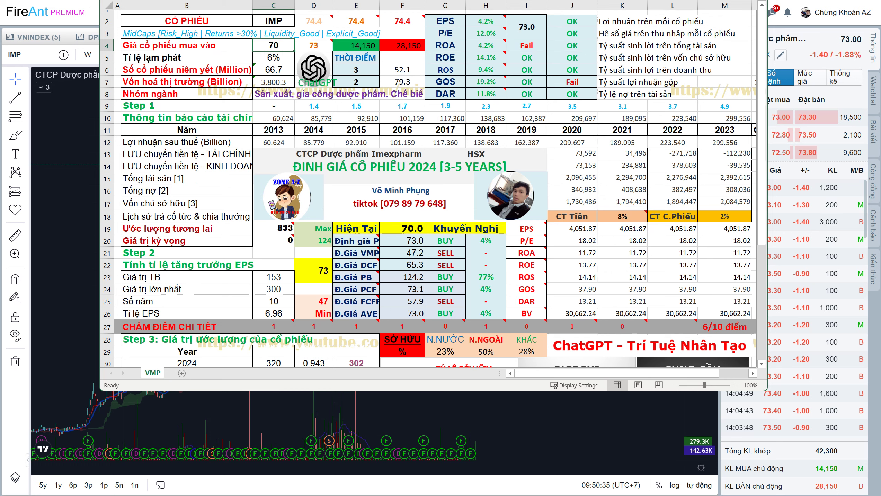
pyautogui.write('65')
pyautogui.press('Return')
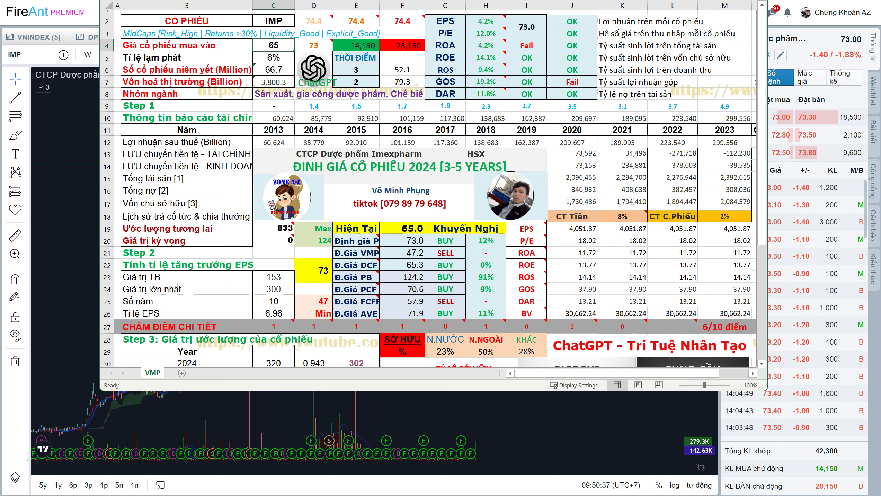
pyautogui.write('60')
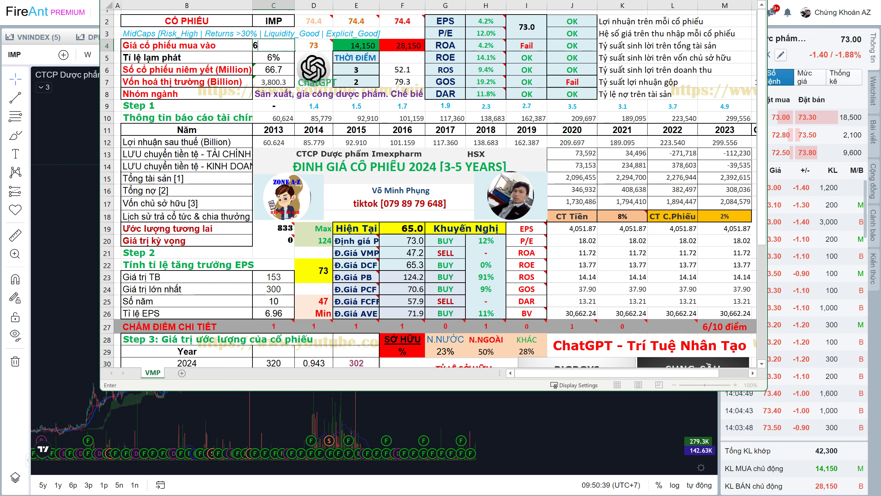
pyautogui.press('Tab')
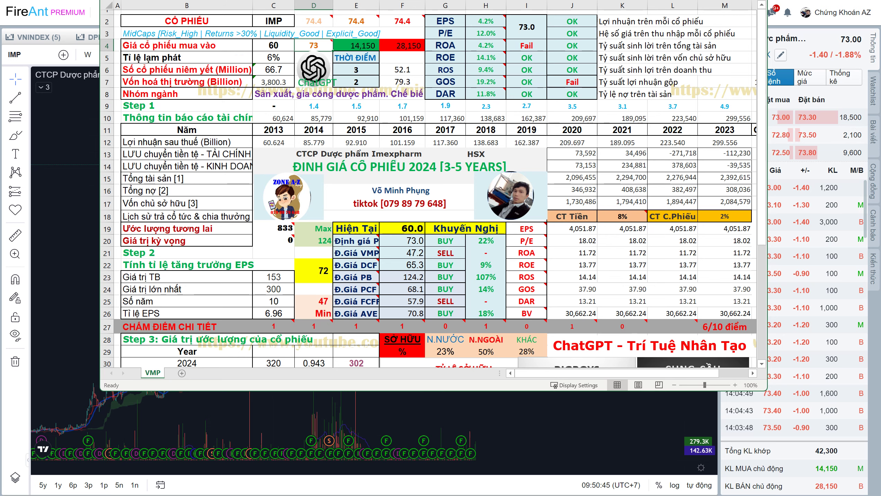
# Check the FireAnt IMP chart, then return to Excel and bring up the 2024 Excel folder
pyautogui.click(85, 191)
pyautogui.moveTo(324, 207); pyautogui.dragTo(327, 222)
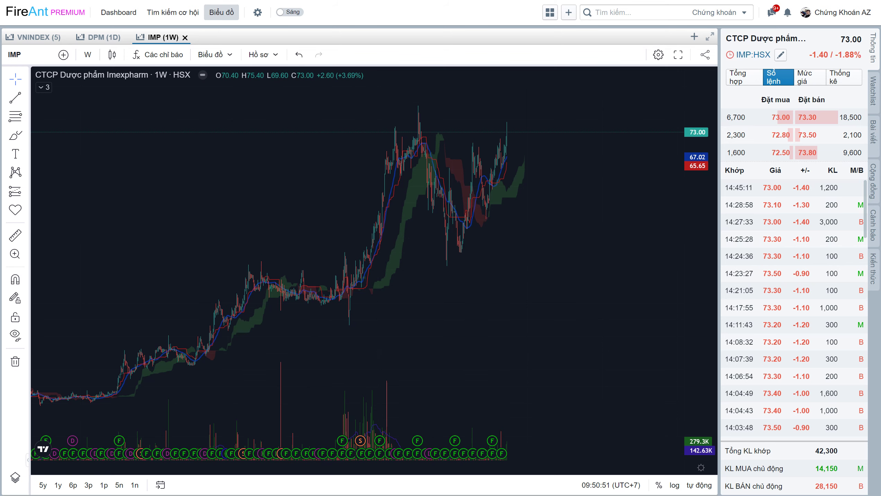
pyautogui.click(99, 455)
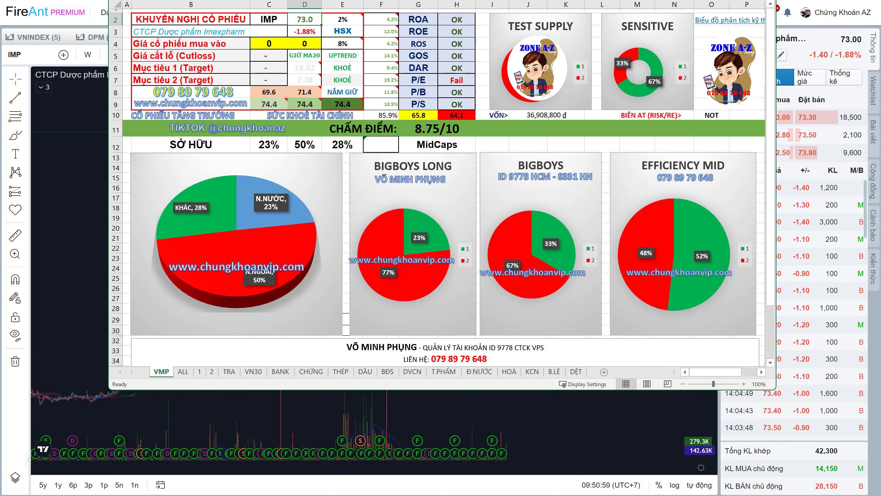
pyautogui.click(80, 451)
# Locate the VSC workbook among the V-named files in the 2024 Excel folder and open it
pyautogui.click(186, 298)
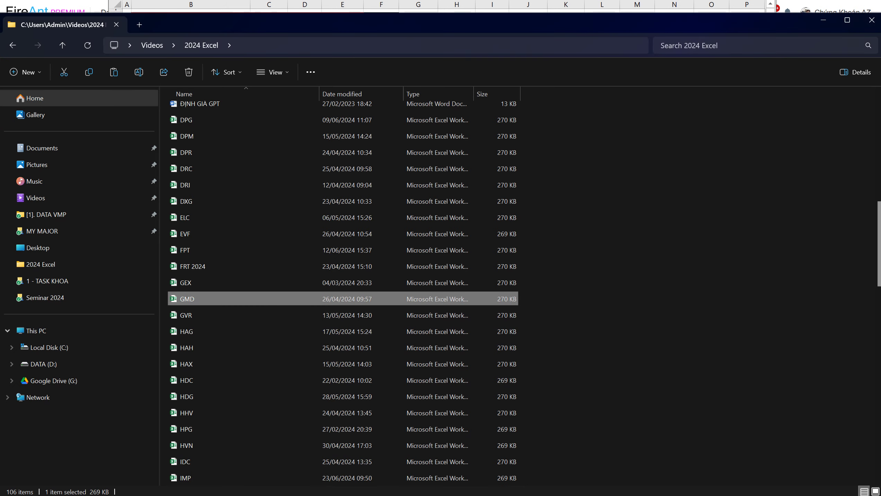
pyautogui.write('v')
pyautogui.click(186, 283)
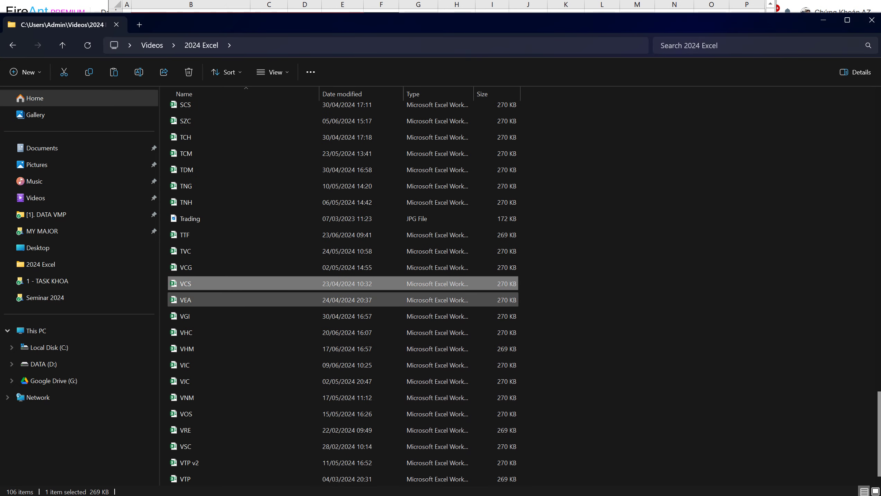
pyautogui.click(185, 316)
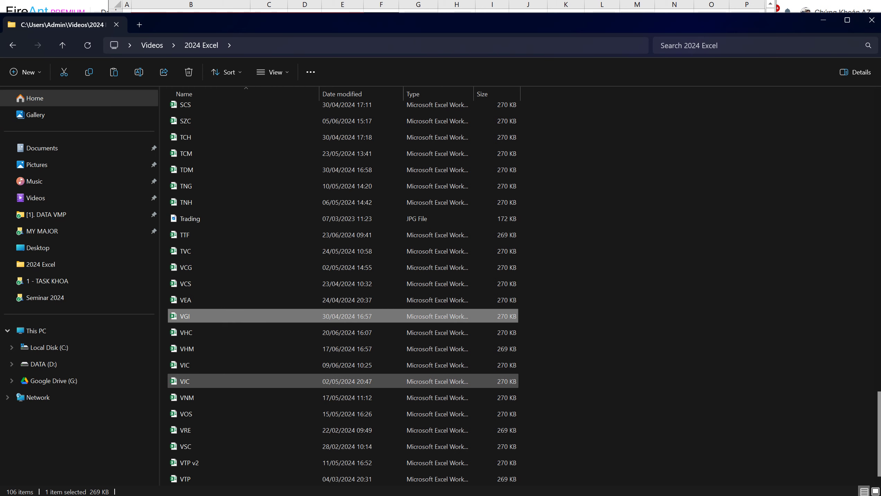
pyautogui.scroll(1, 186, 381)
pyautogui.click(186, 321)
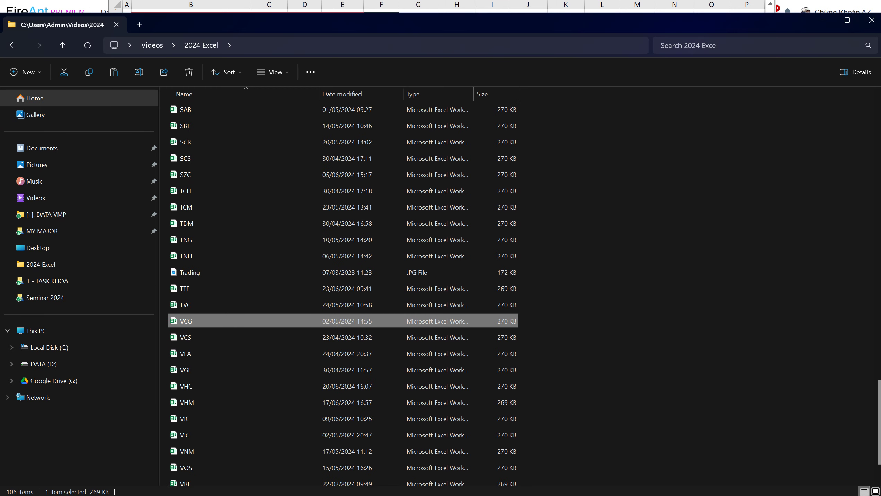
pyautogui.click(184, 418)
pyautogui.click(186, 451)
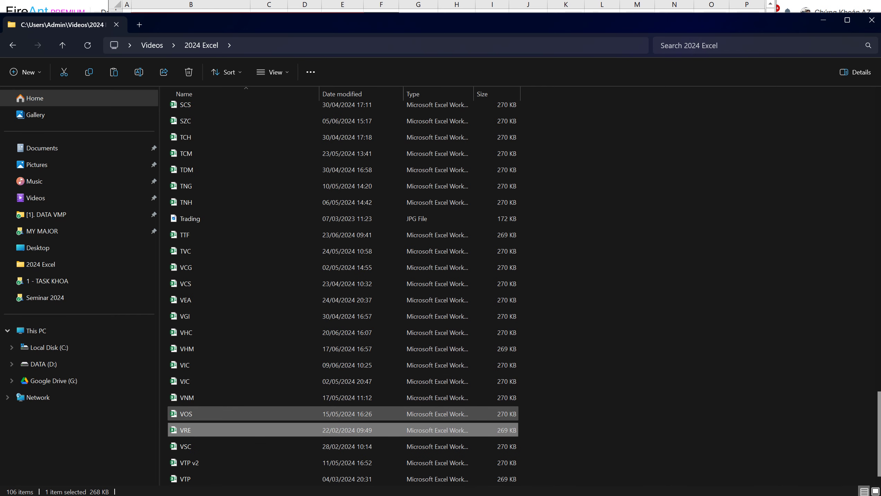
pyautogui.scroll(1, 347, 451)
pyautogui.click(347, 451)
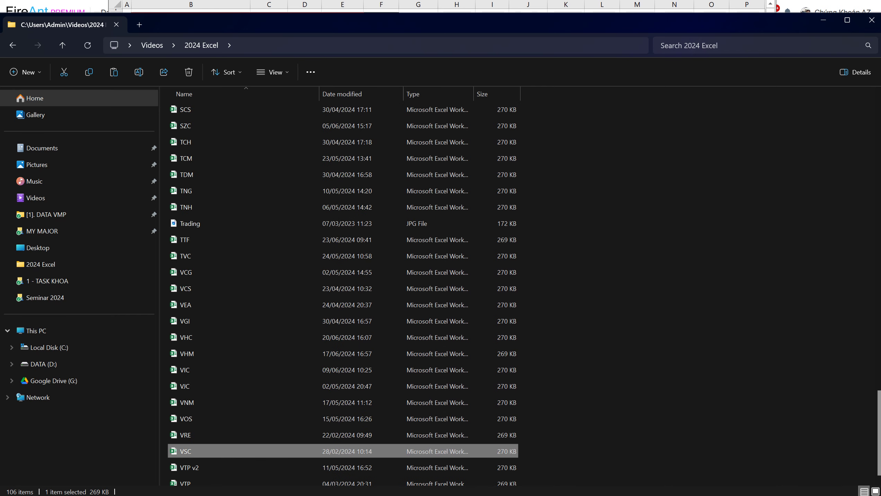
pyautogui.doubleClick(180, 451)
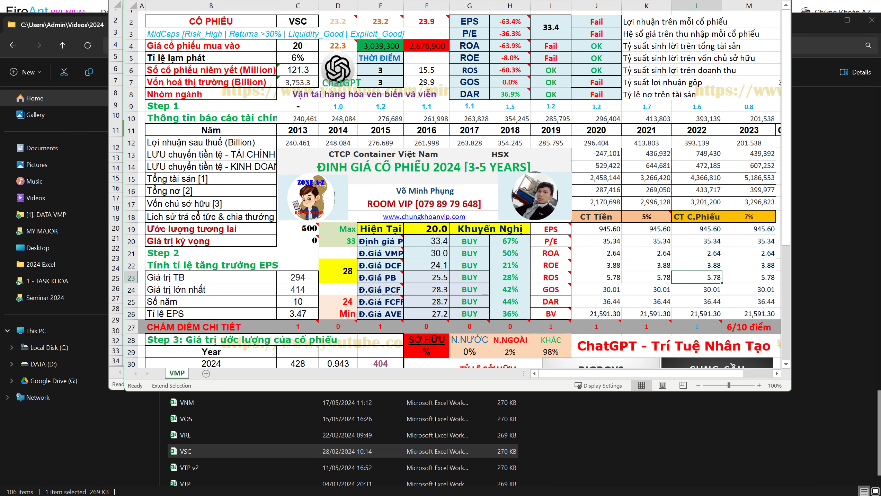
# Close the VSC valuation workbook without saving its changes
pyautogui.hotkey('ctrl', 'w')
pyautogui.press('n')
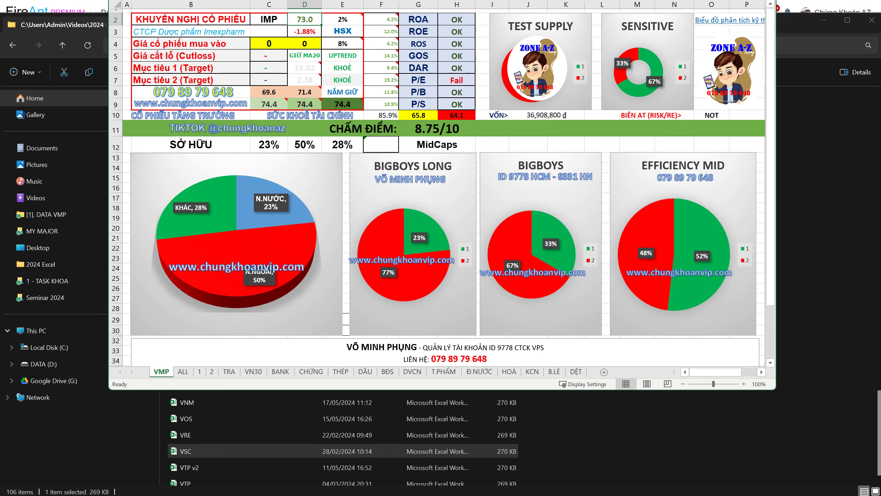